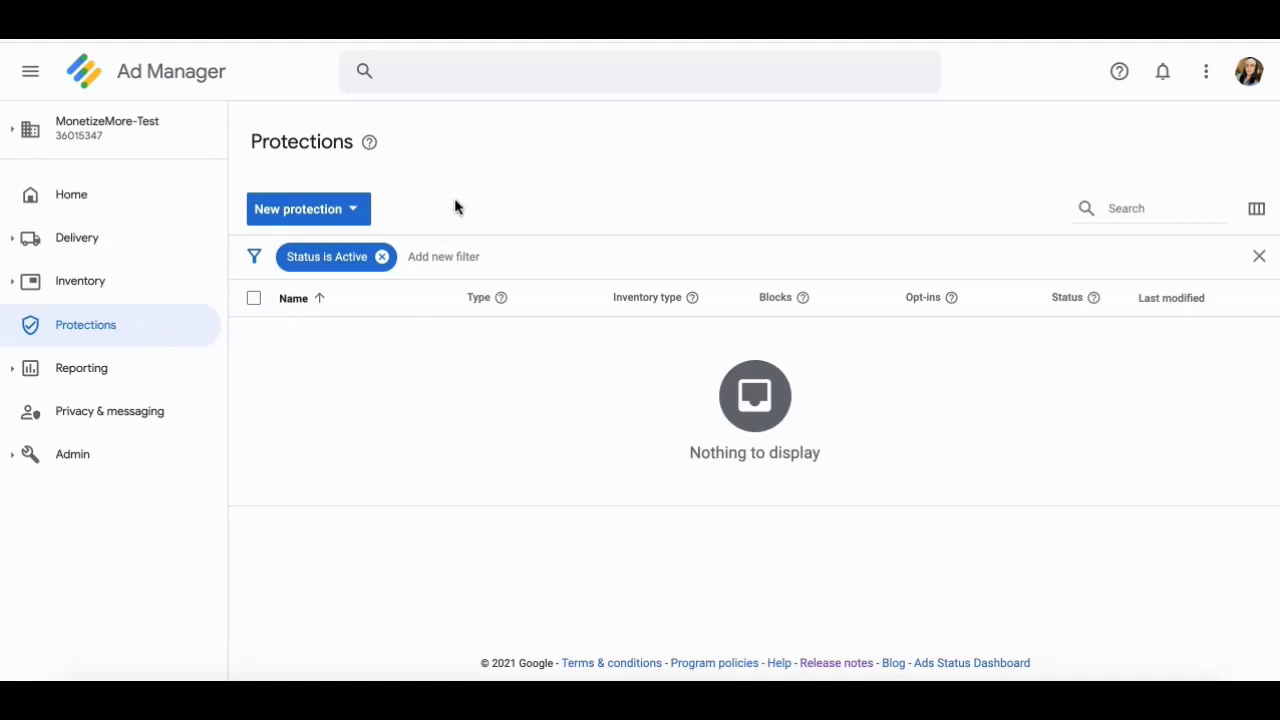
# Start a new ad content protection named ad content_sample.com that only protects specified inventory.
pyautogui.click(349, 212)
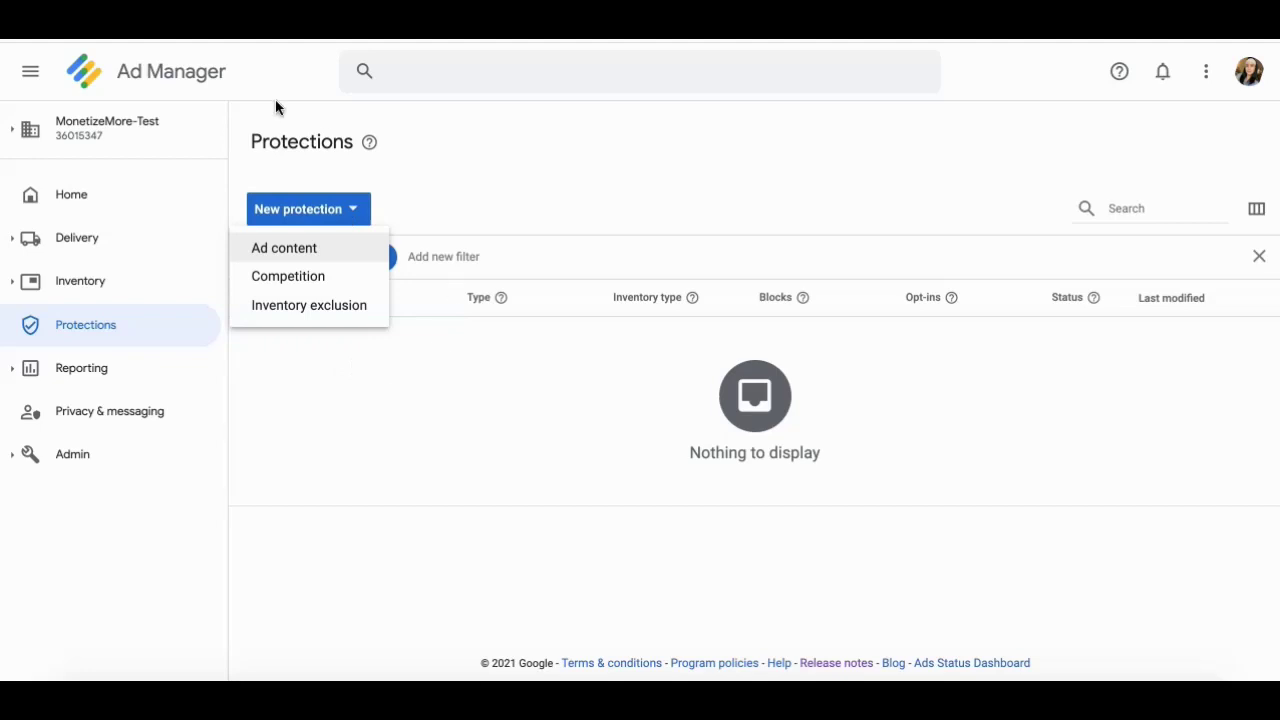
pyautogui.click(334, 249)
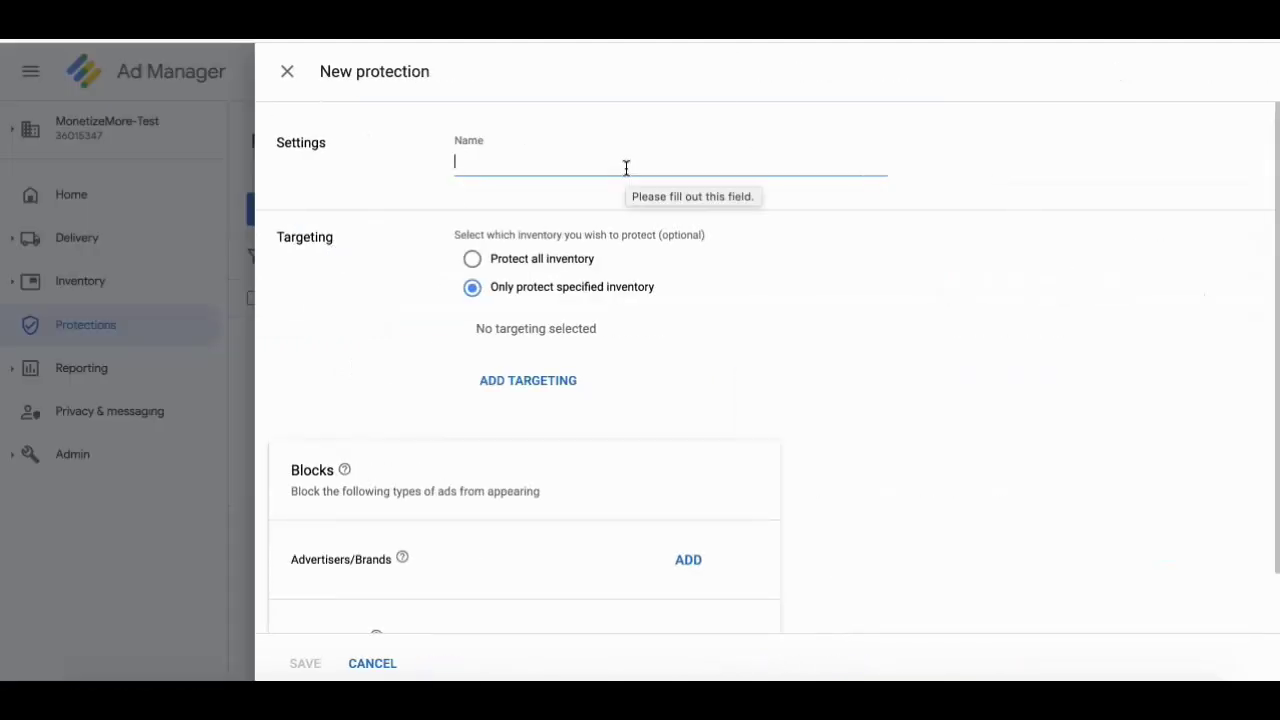
pyautogui.write('ad content_sample.com')
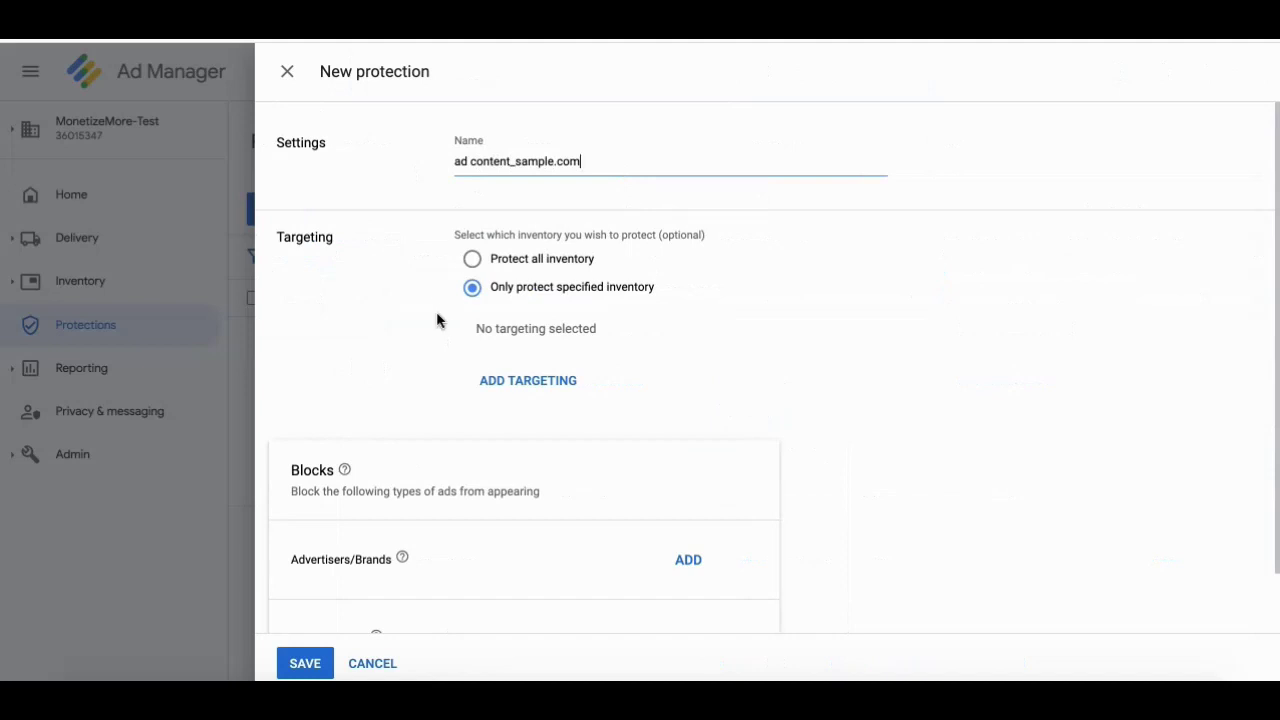
pyautogui.click(473, 260)
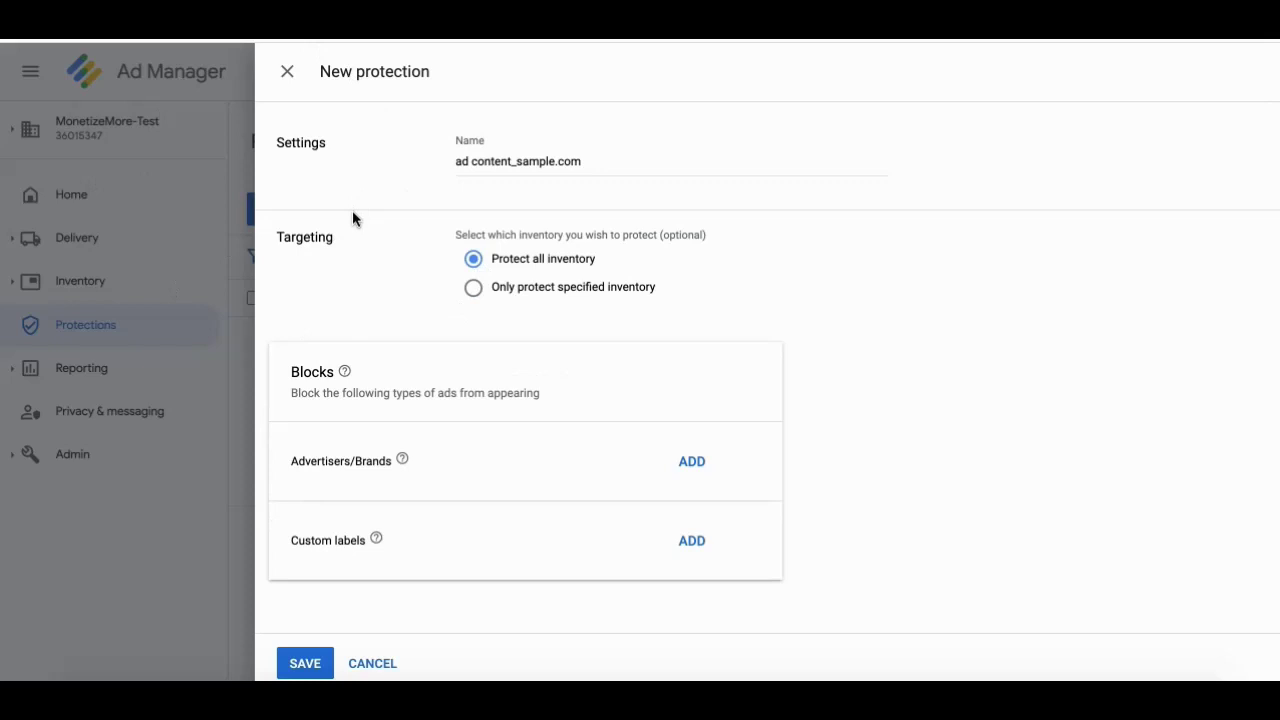
pyautogui.click(474, 290)
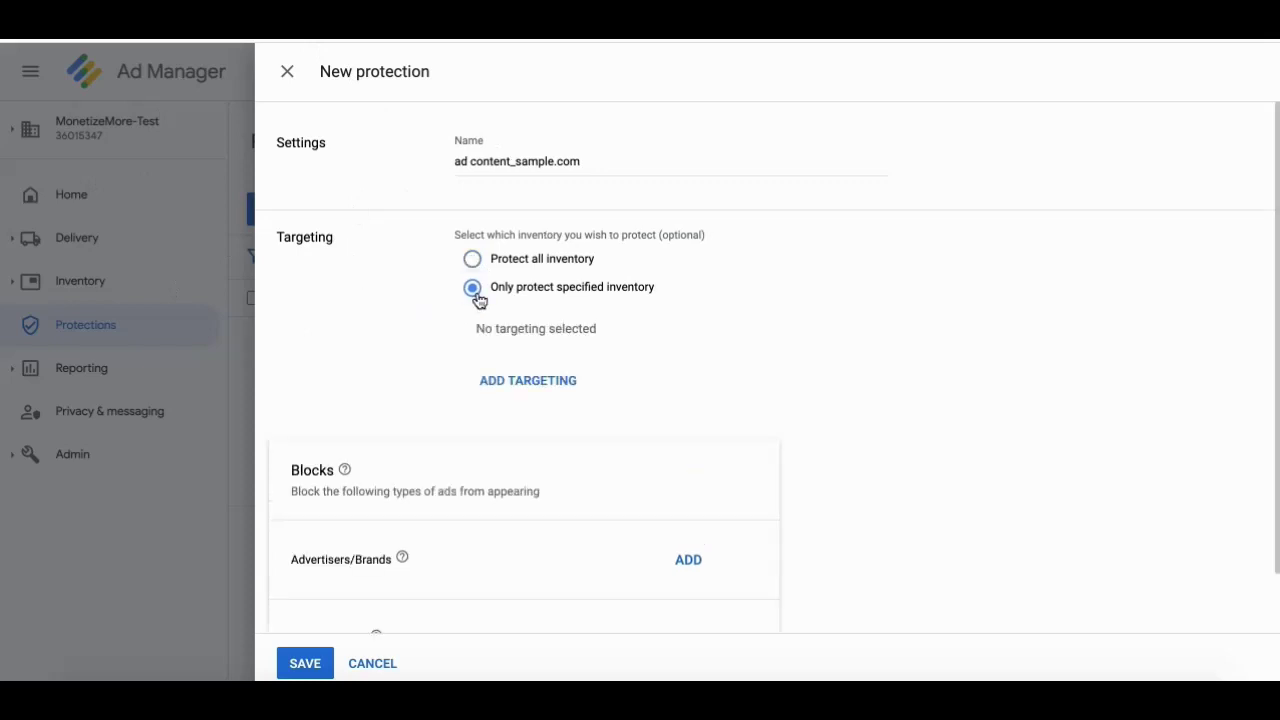
# Add geography targeting to the protection that includes the United States and the United Kingdom.
pyautogui.click(529, 390)
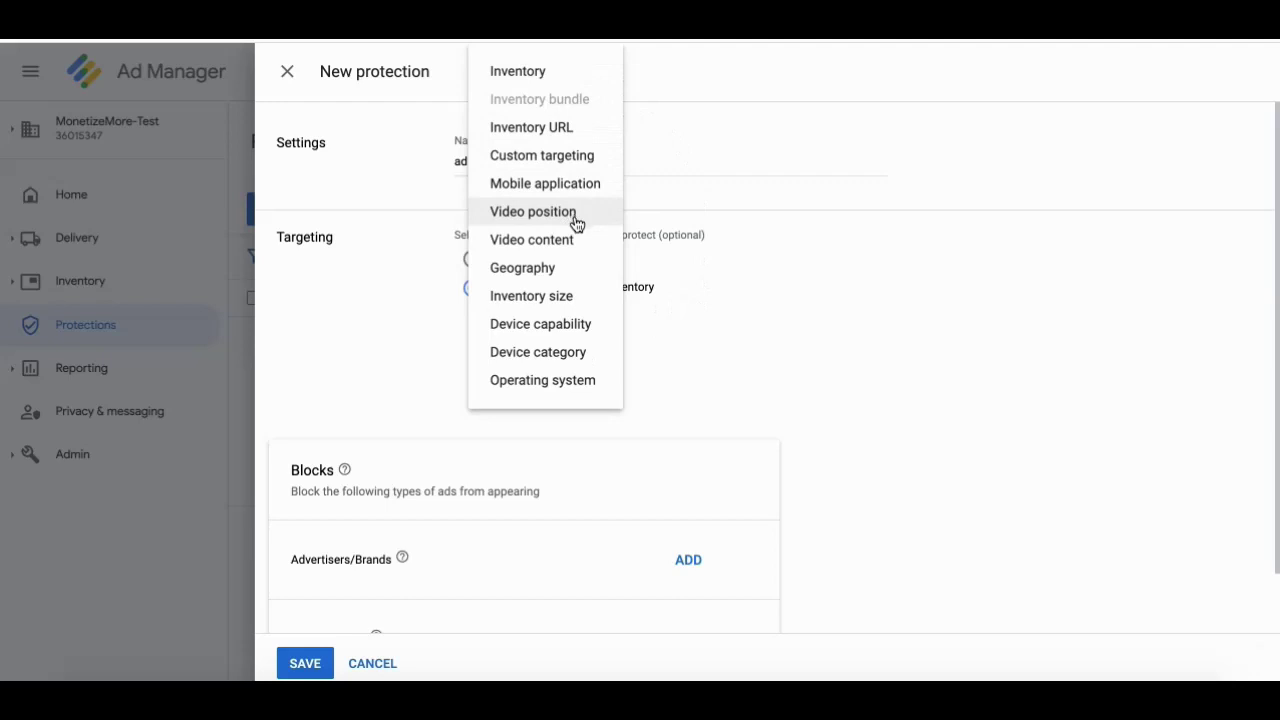
pyautogui.click(565, 271)
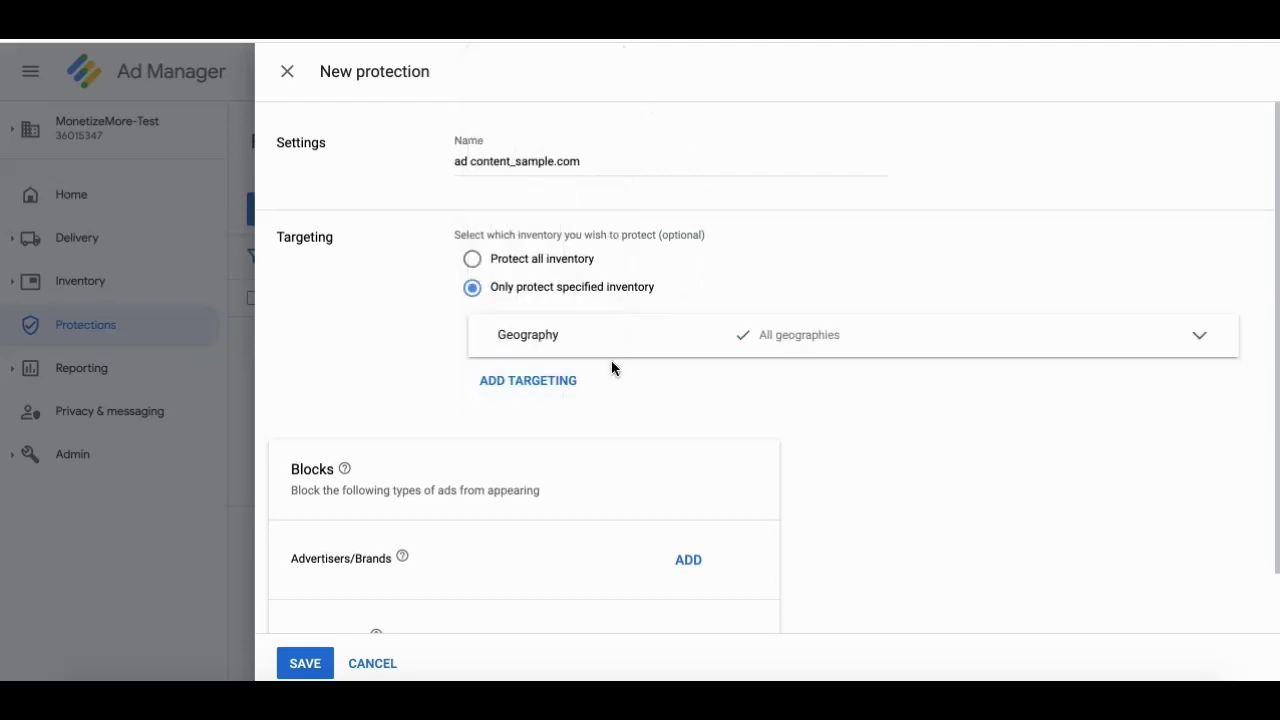
pyautogui.click(1178, 350)
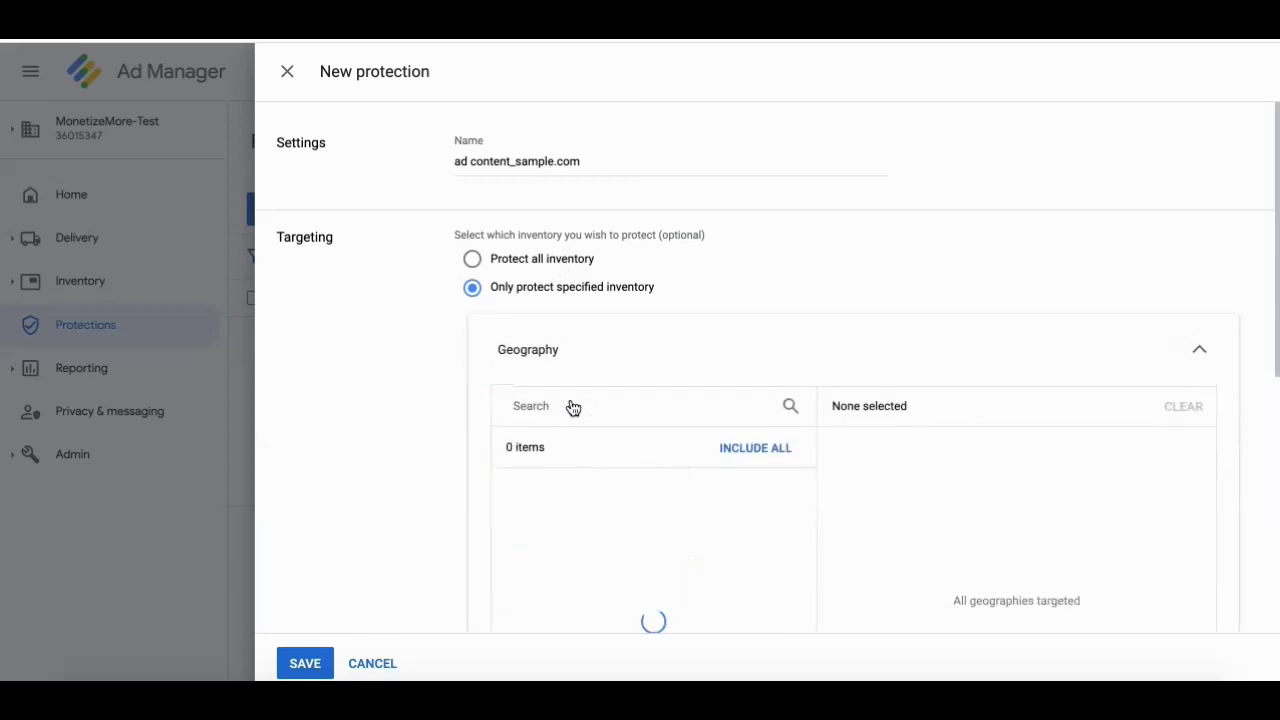
pyautogui.click(571, 406)
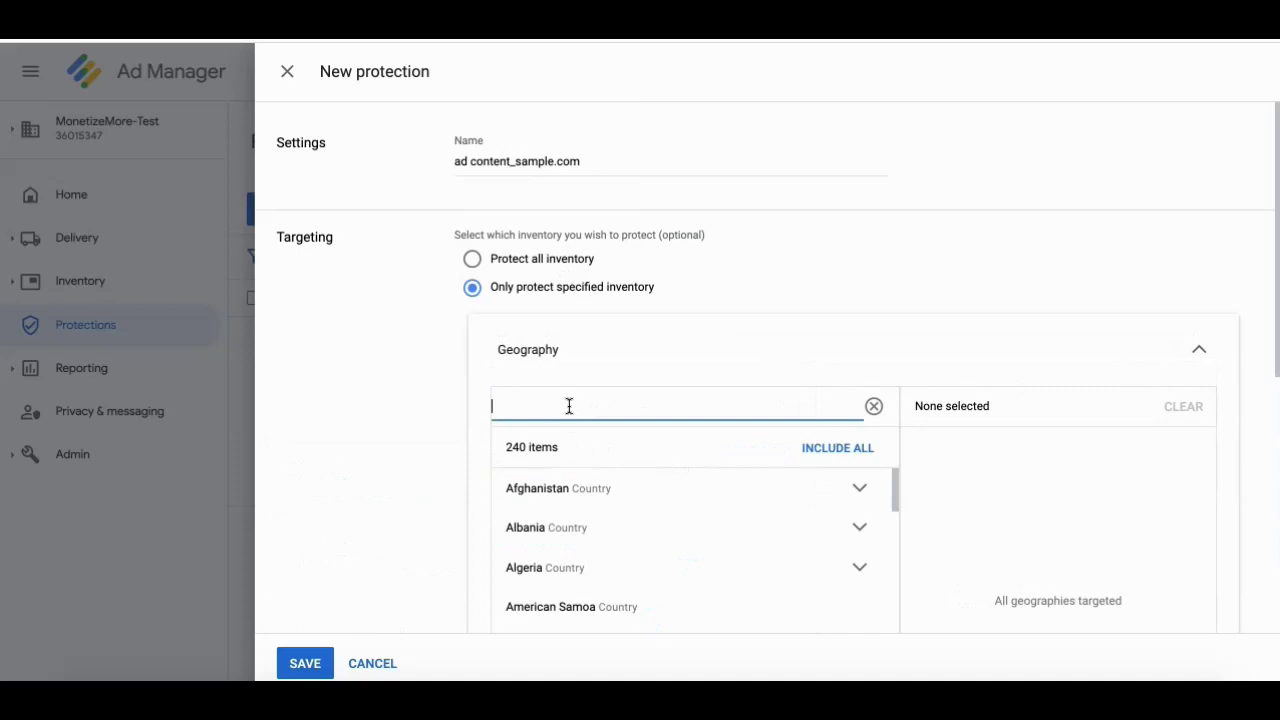
pyautogui.write('united')
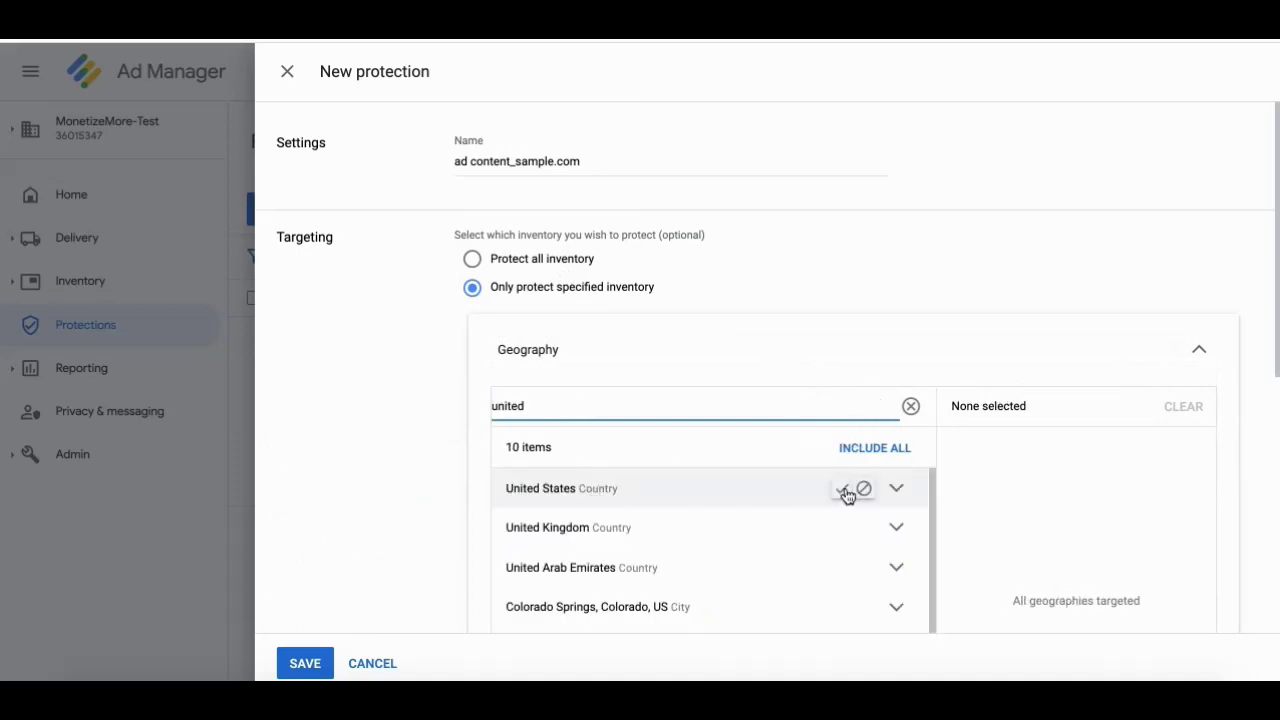
pyautogui.click(845, 490)
pyautogui.click(842, 530)
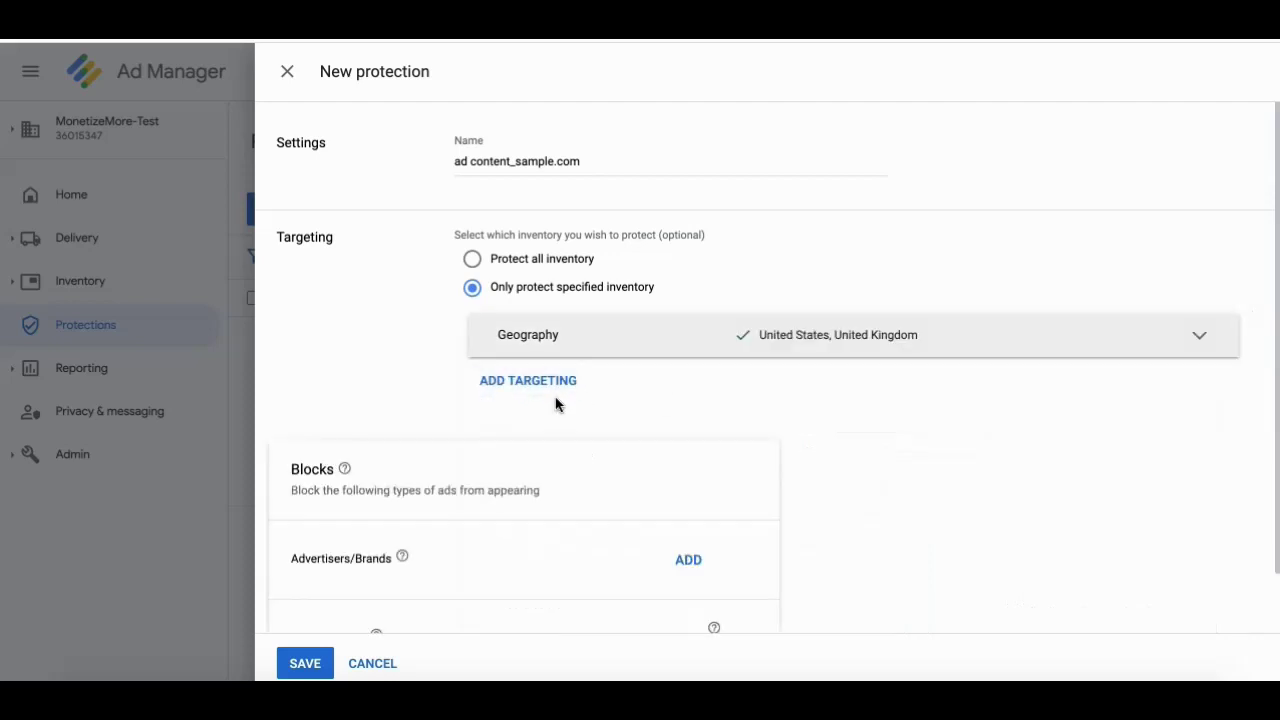
# Add an advertiser block to the protection covering 't Riddershof, 1-800 CONTACTS and ㈜아이덴티티모바일.
pyautogui.scroll(-2, 343, 323)
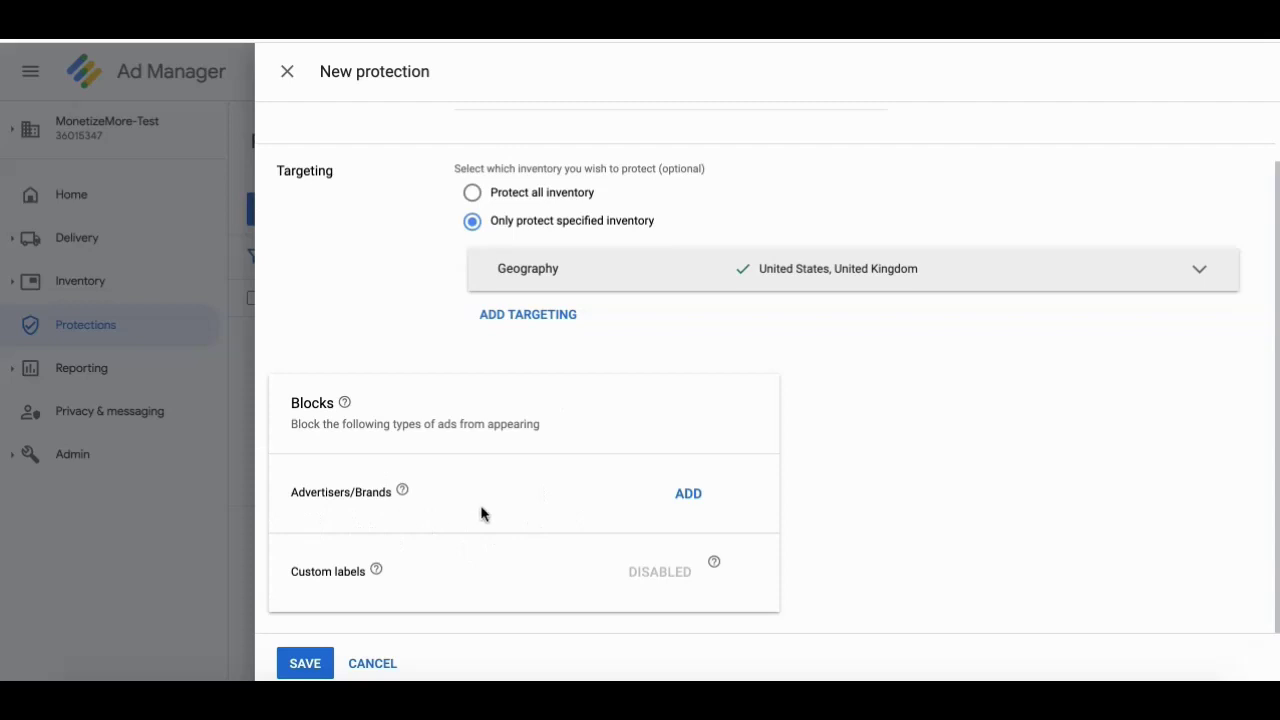
pyautogui.click(703, 505)
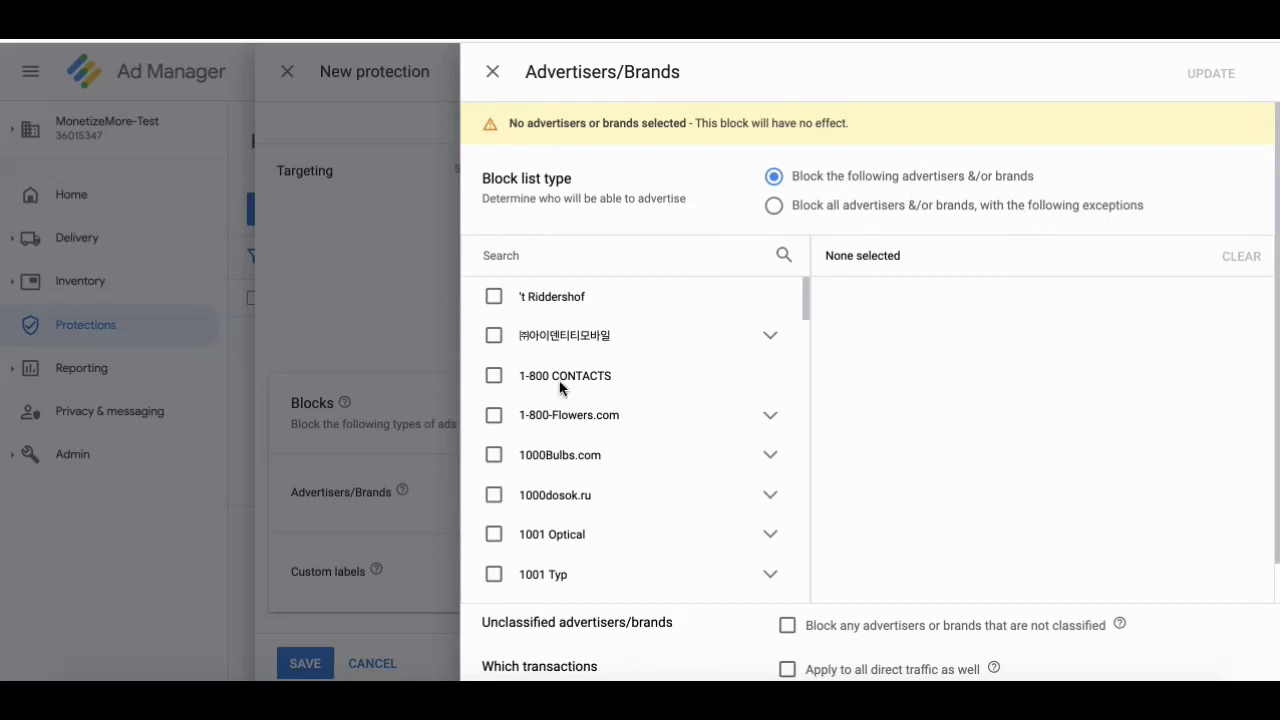
pyautogui.click(493, 296)
pyautogui.click(493, 332)
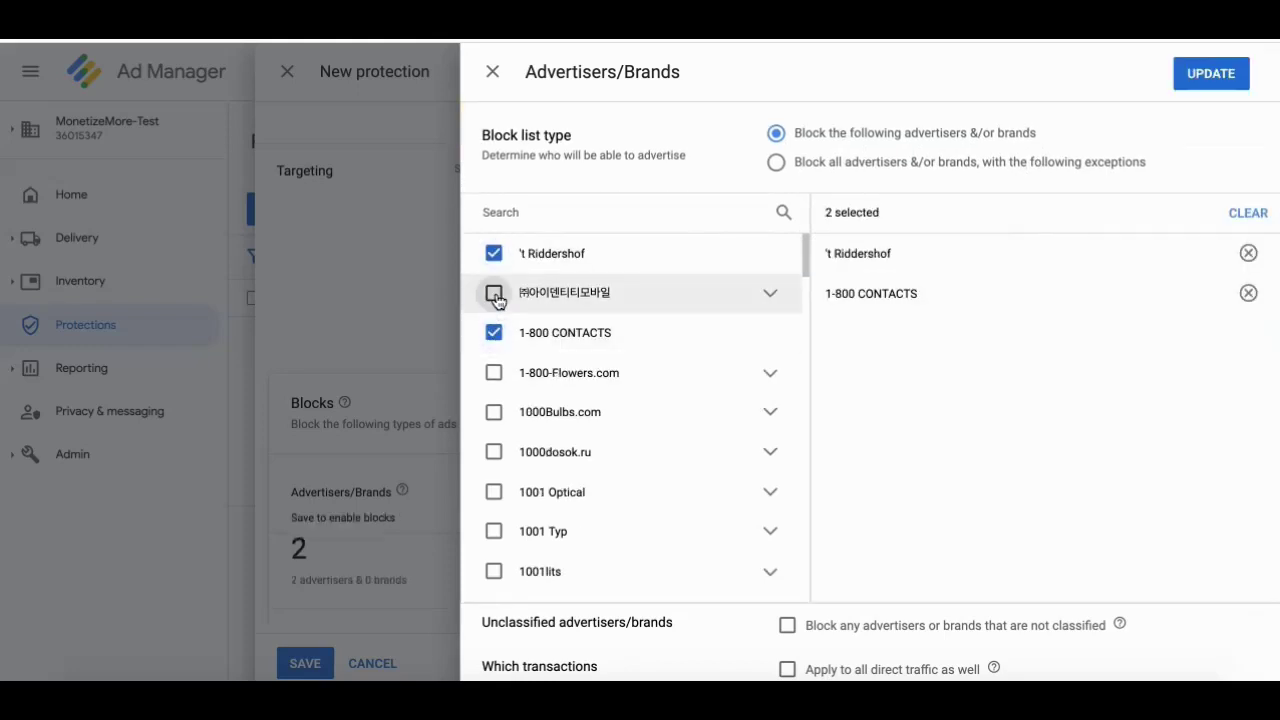
pyautogui.click(494, 295)
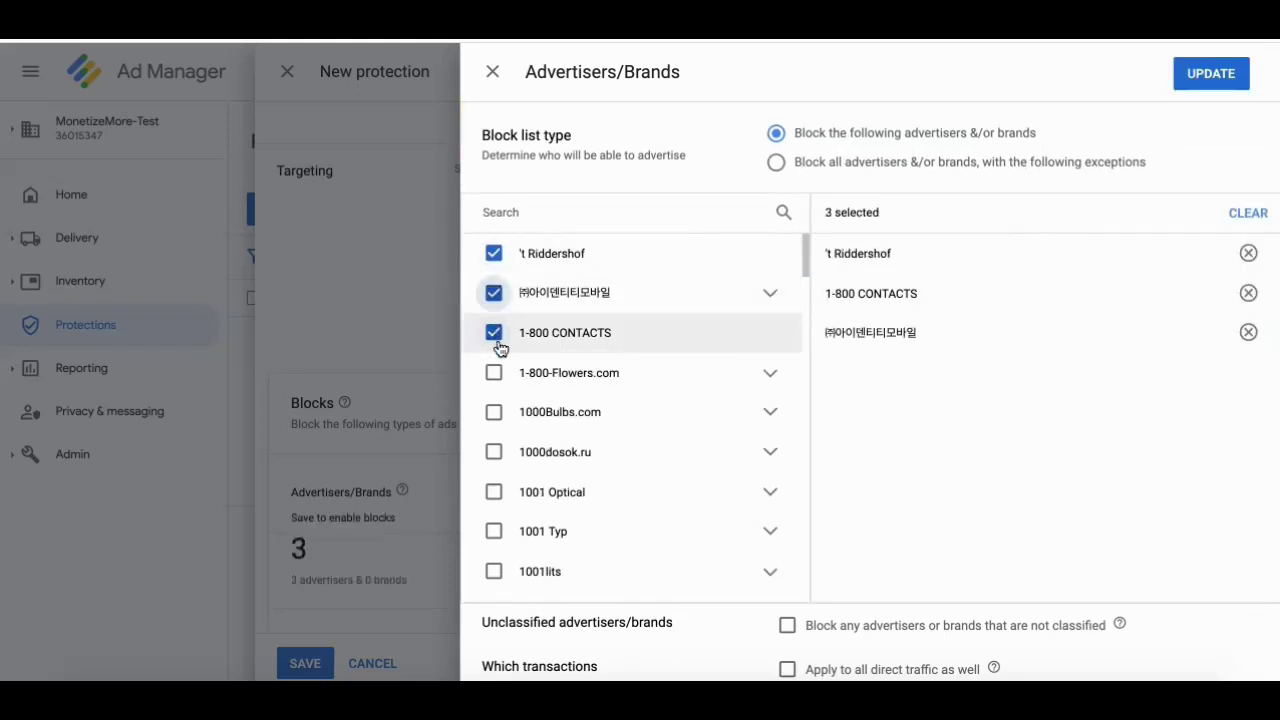
# Clear the selected advertisers and block all advertisers except 't Riddershof, 1-800 CONTACTS and ㈜아이덴티티모바일.
pyautogui.click(1248, 213)
pyautogui.click(773, 206)
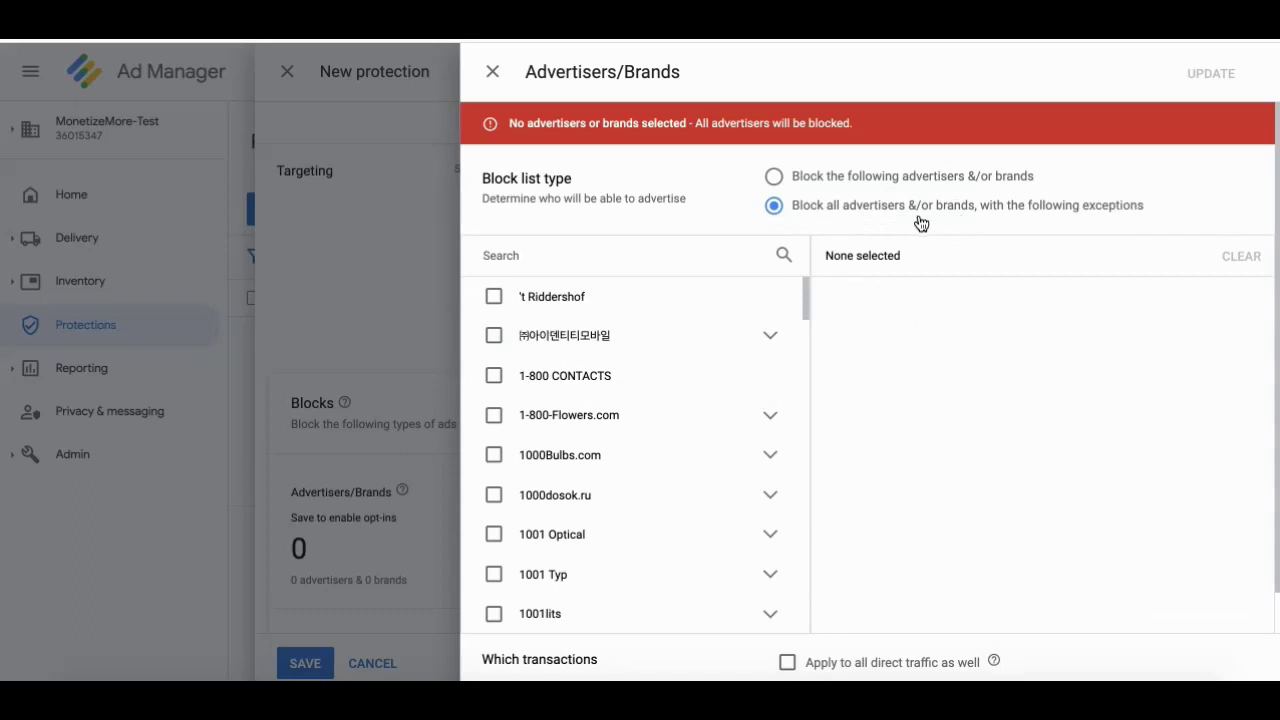
pyautogui.click(494, 296)
pyautogui.click(494, 331)
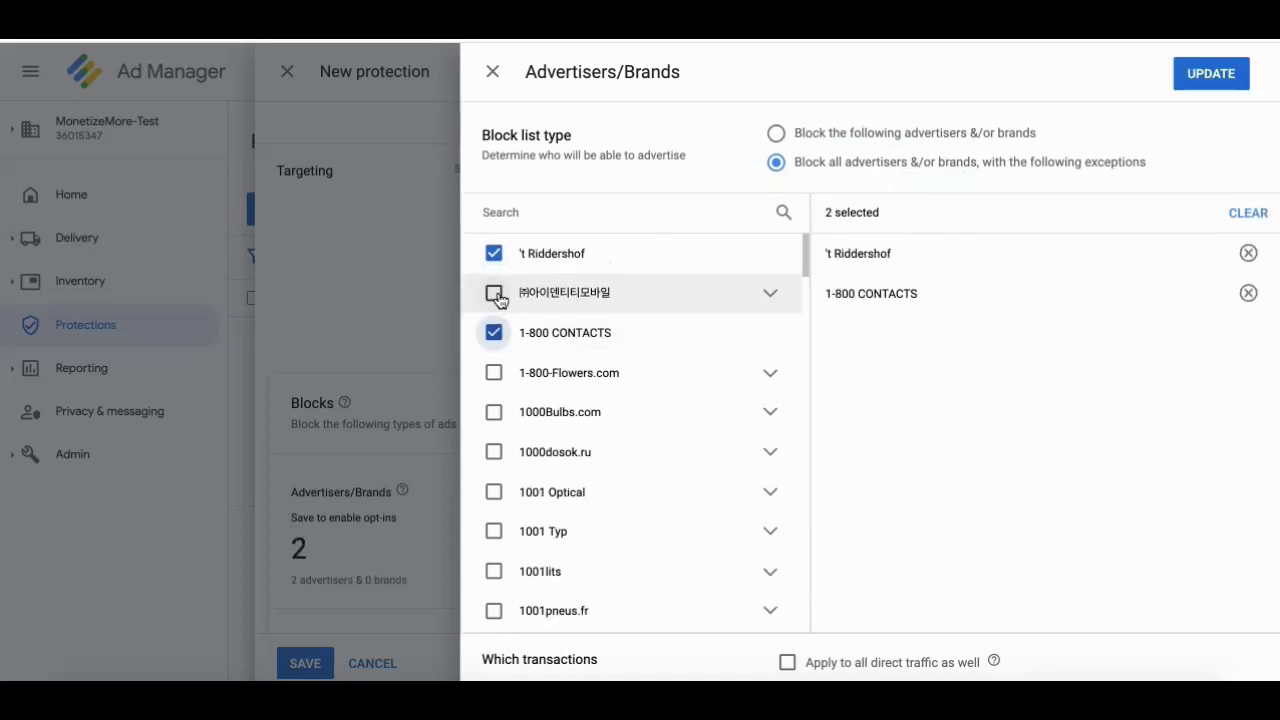
pyautogui.click(494, 292)
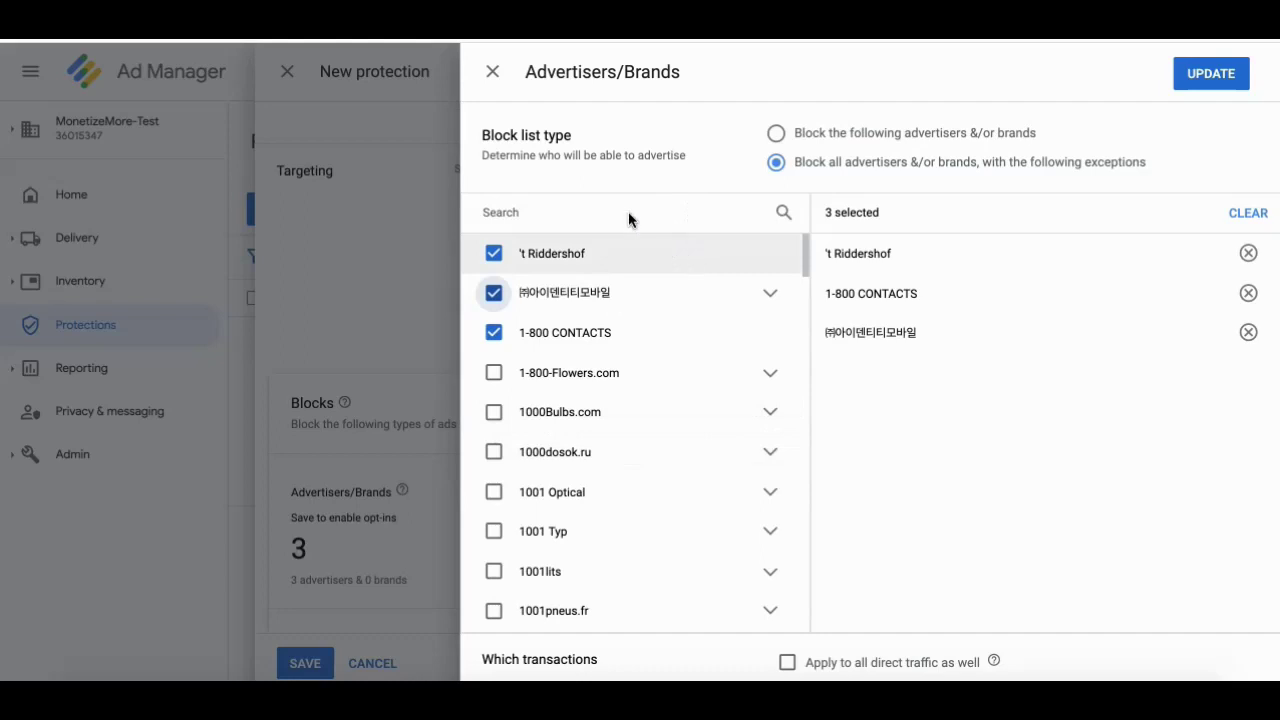
# Switch back to blocking only listed advertisers, leave unclassified advertisers unblocked, and apply the block to all direct traffic.
pyautogui.click(776, 133)
pyautogui.click(786, 627)
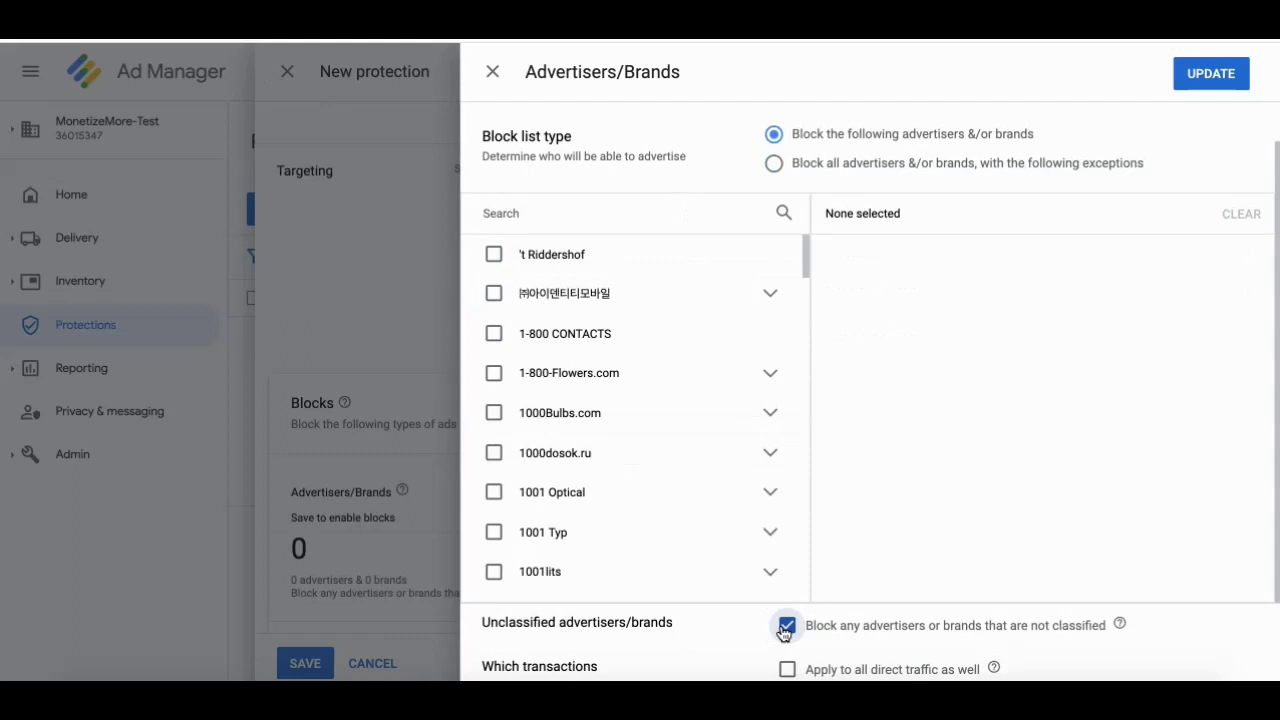
pyautogui.scroll(-10, 743, 370)
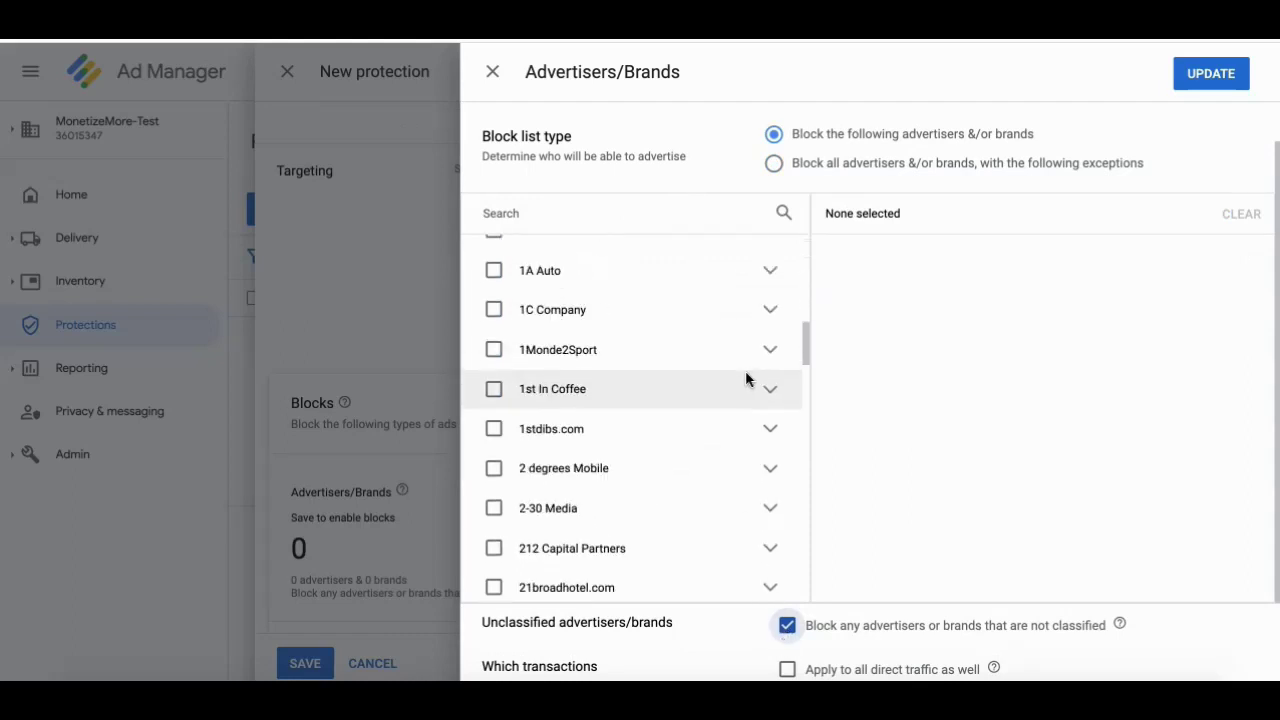
pyautogui.click(786, 627)
pyautogui.click(787, 669)
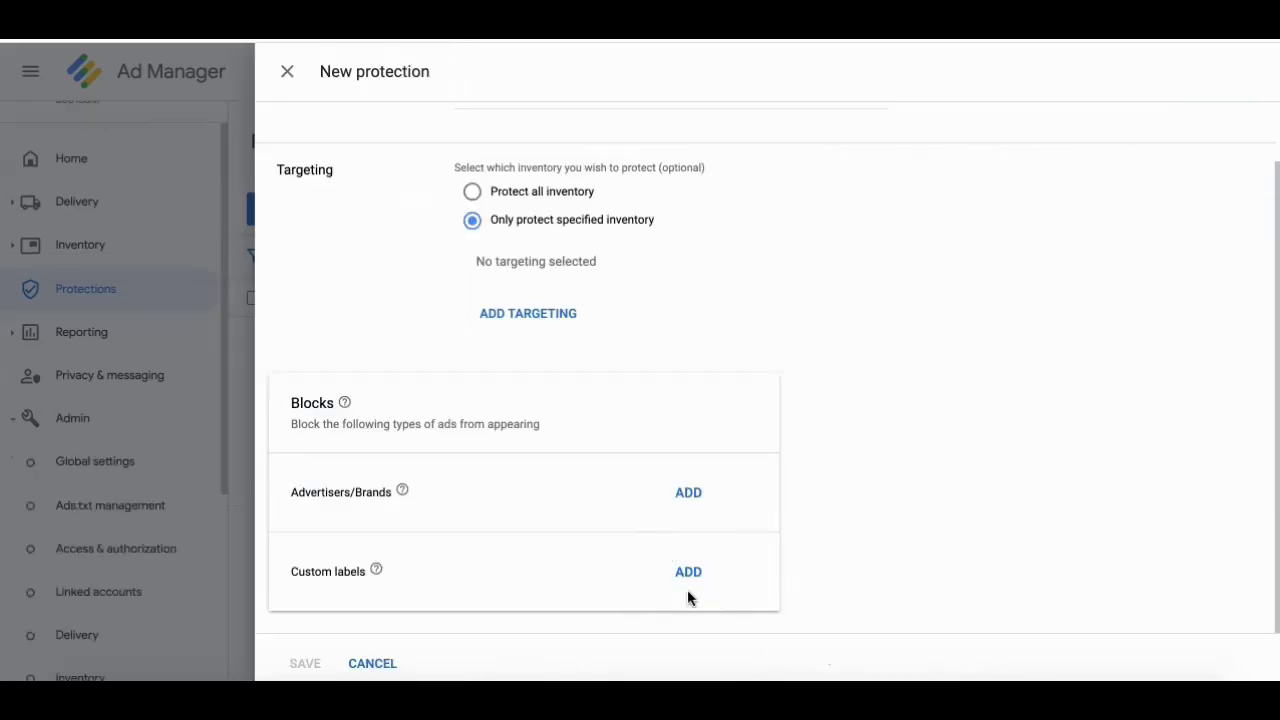
# Close the new protection without saving and open the inventory labels list in the admin settings.
pyautogui.click(287, 71)
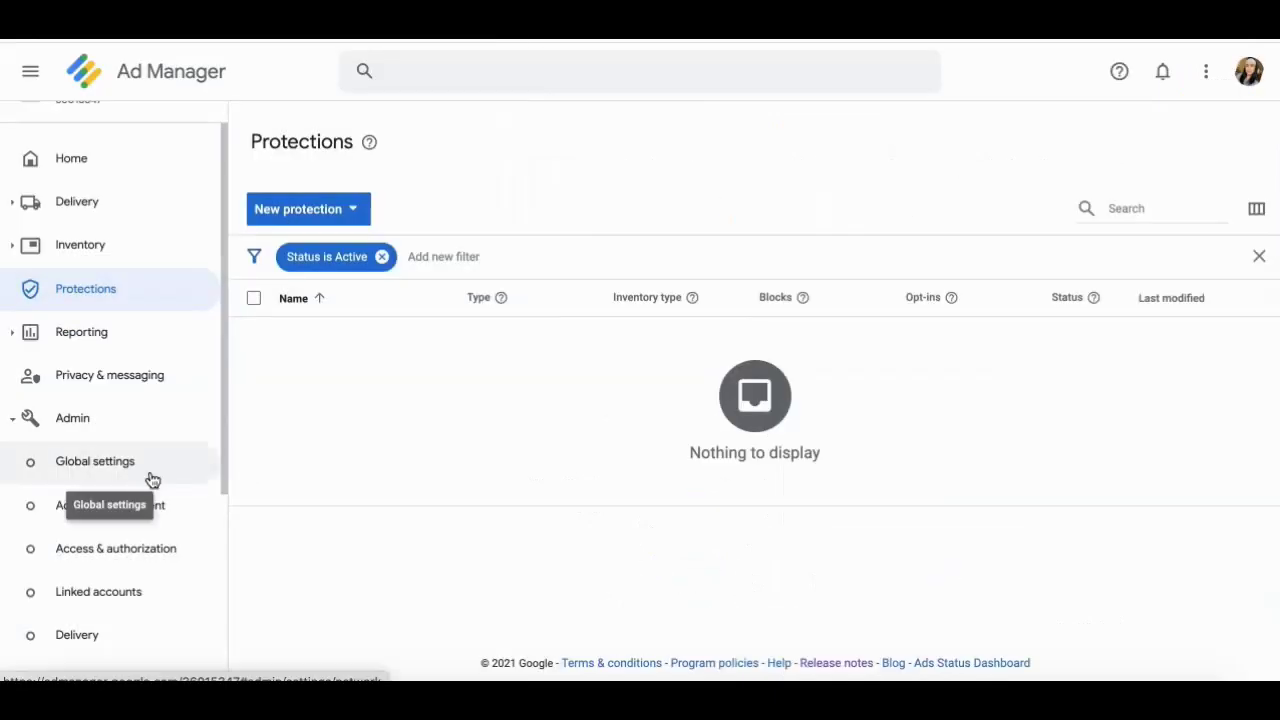
pyautogui.scroll(-2, 115, 470)
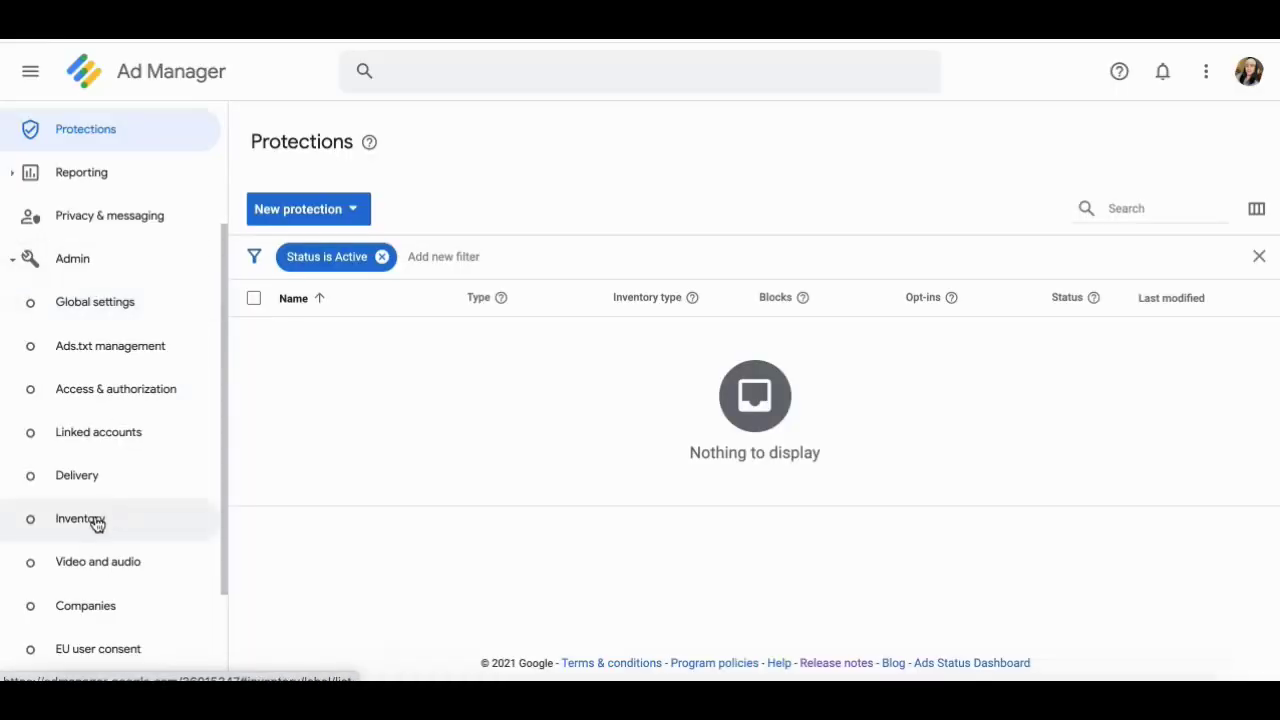
pyautogui.click(210, 498)
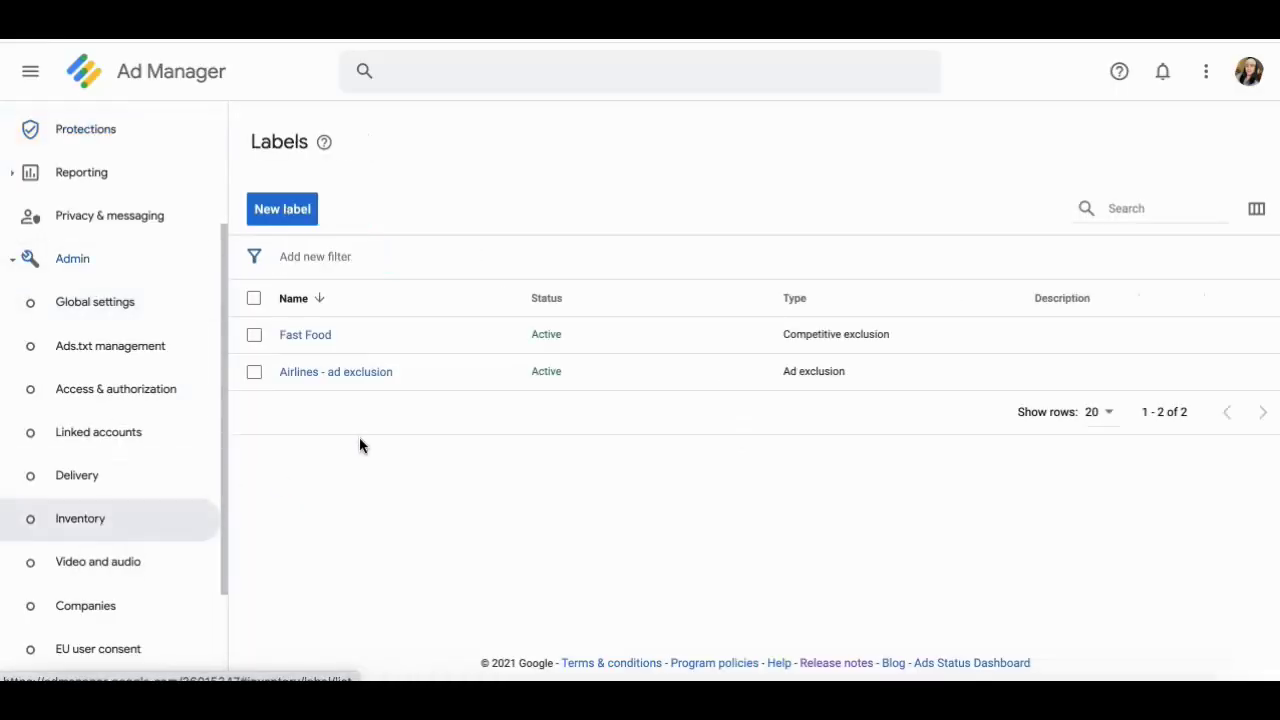
# Start a new label of the Ad exclusion type and discard it.
pyautogui.click(289, 220)
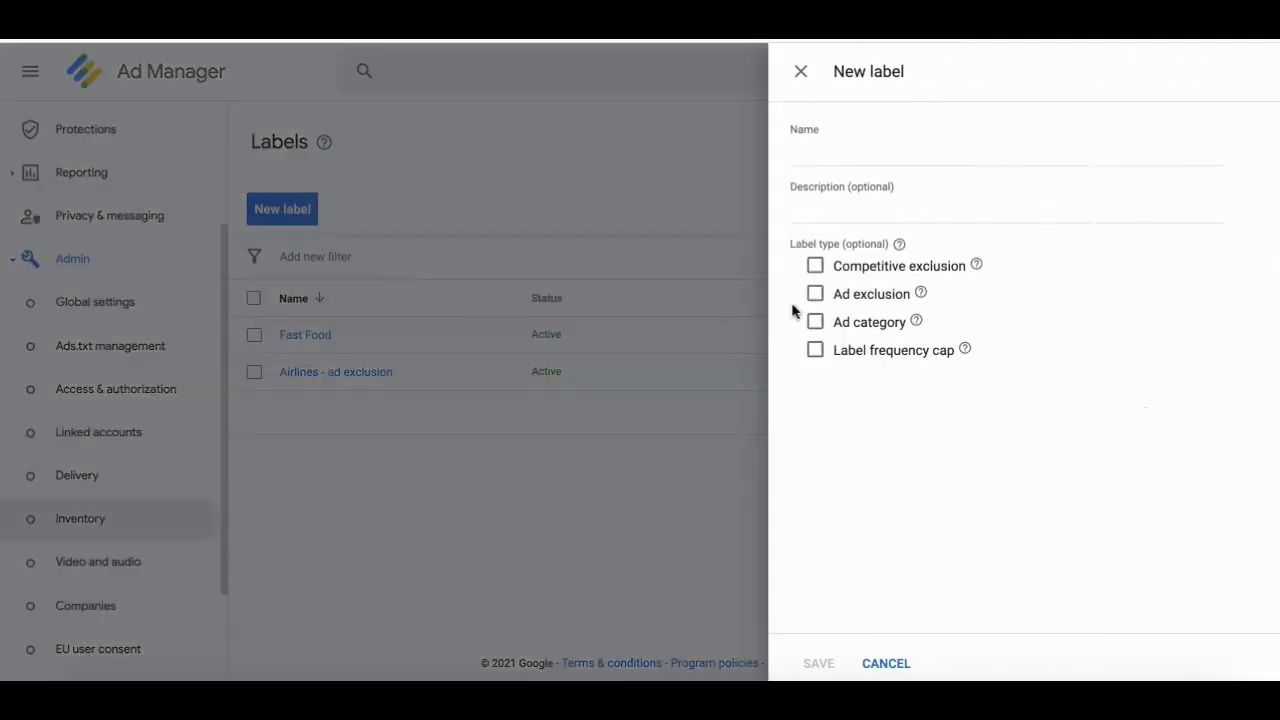
pyautogui.click(815, 293)
pyautogui.click(801, 73)
# Examine the Airlines - ad exclusion label's settings and the explanation of its Ad exclusion type.
pyautogui.click(730, 418)
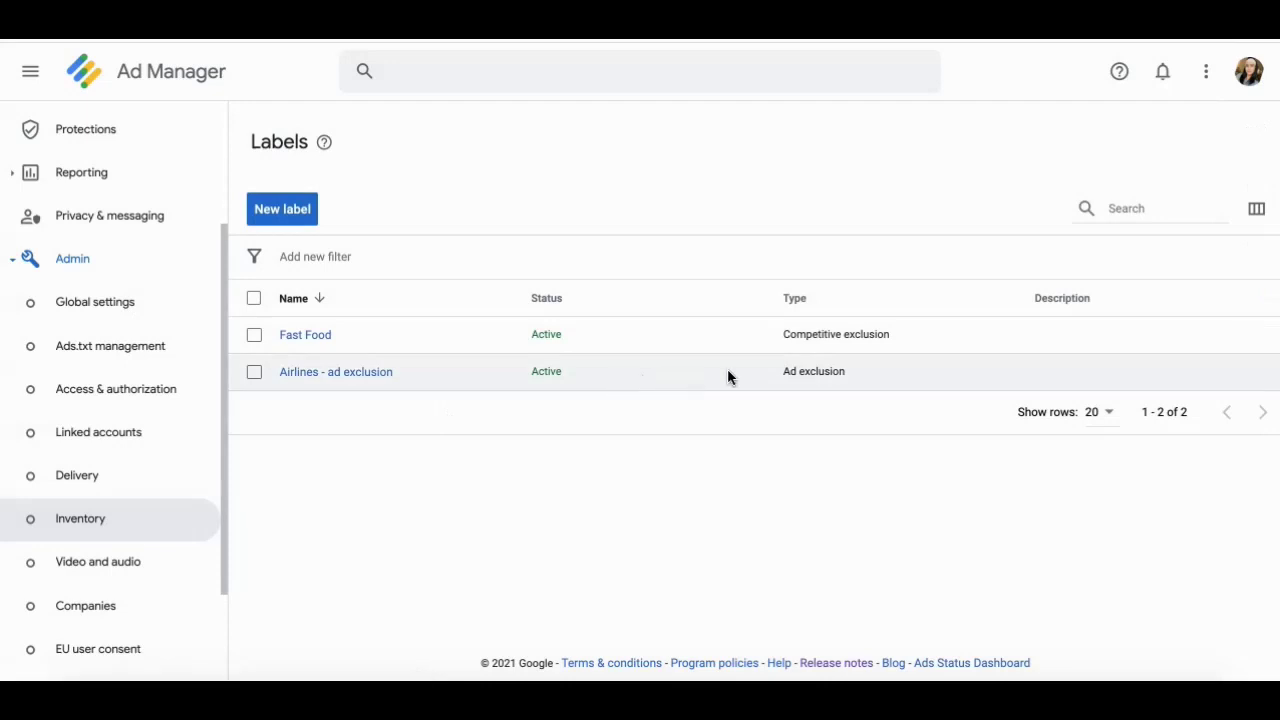
pyautogui.moveTo(852, 376); pyautogui.dragTo(783, 371)
pyautogui.click(702, 413)
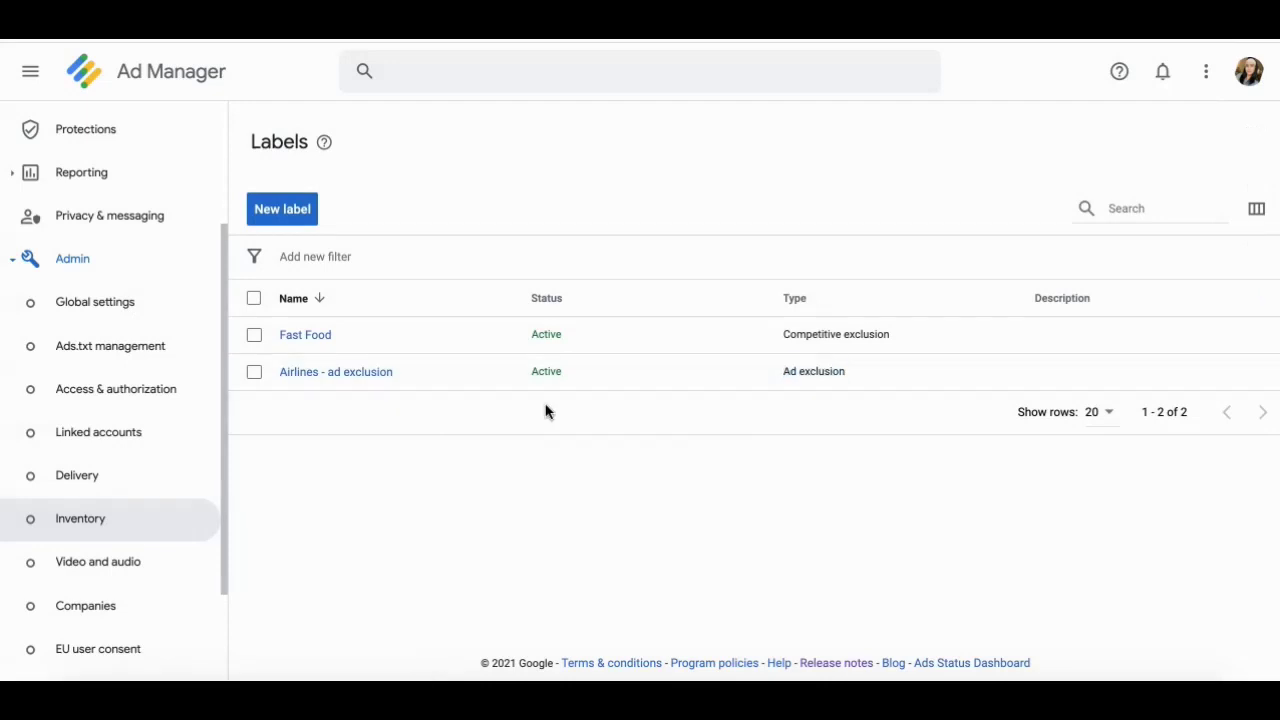
pyautogui.click(347, 379)
pyautogui.moveTo(922, 296)
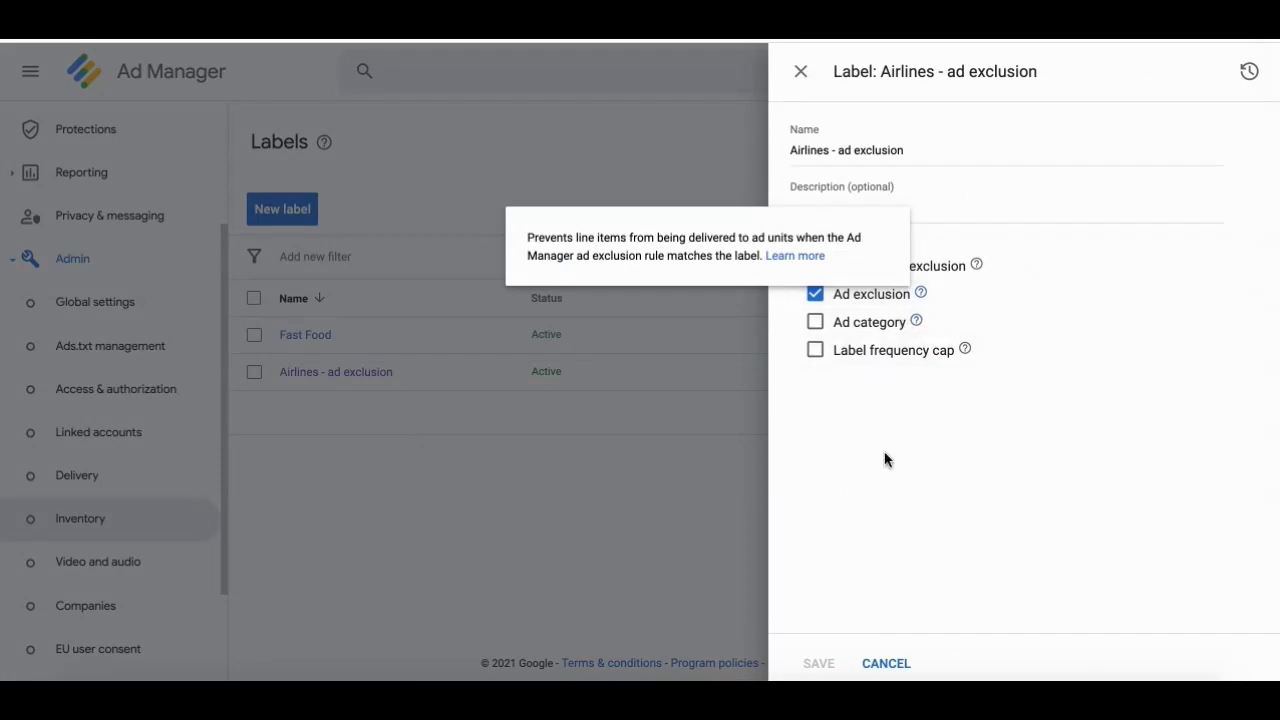
# Return to Protections and open the custom labels block settings of a new protection.
pyautogui.click(60, 257)
pyautogui.scroll(3, 143, 280)
pyautogui.click(98, 300)
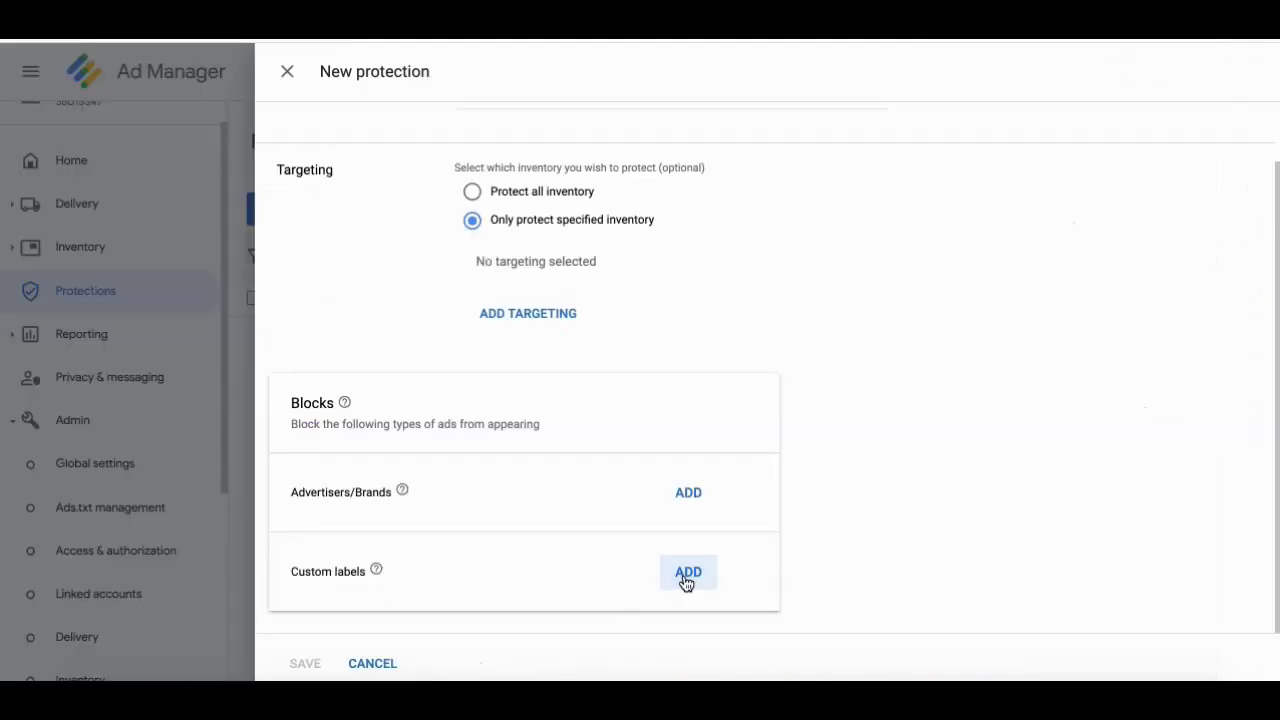
pyautogui.click(690, 576)
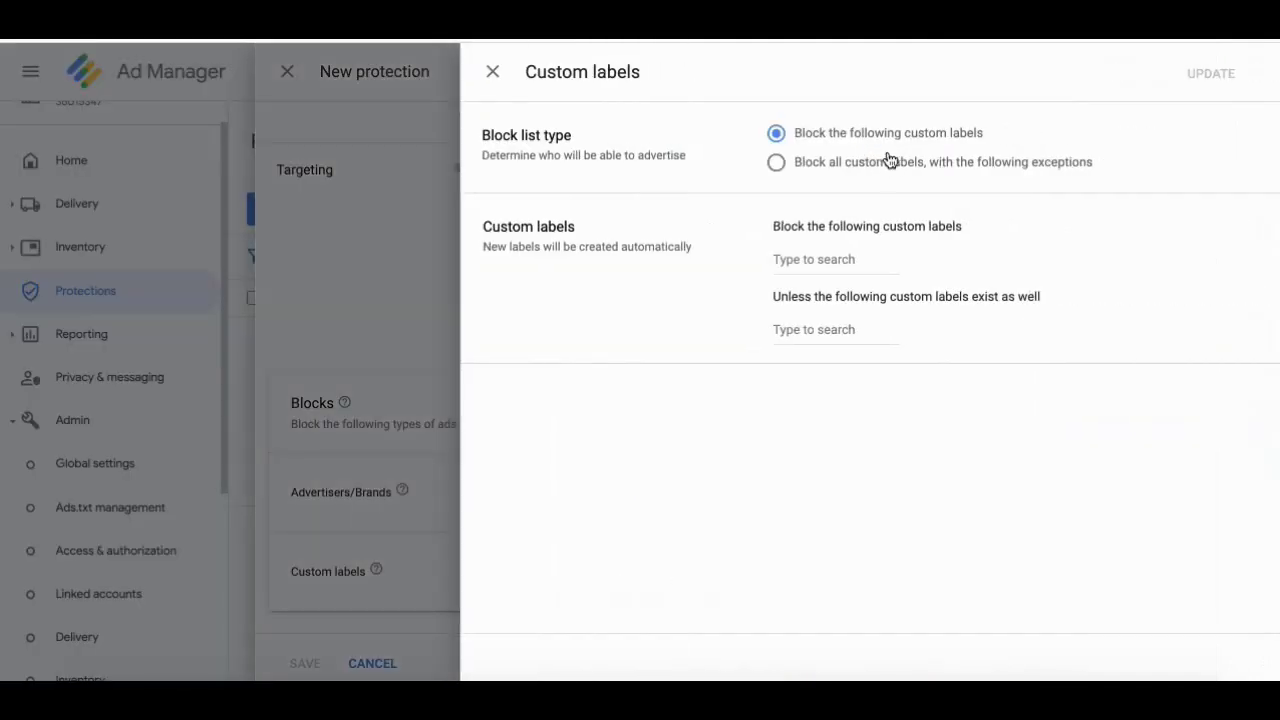
# Block all custom labels with Airlines - ad exclusion as the exception.
pyautogui.click(777, 166)
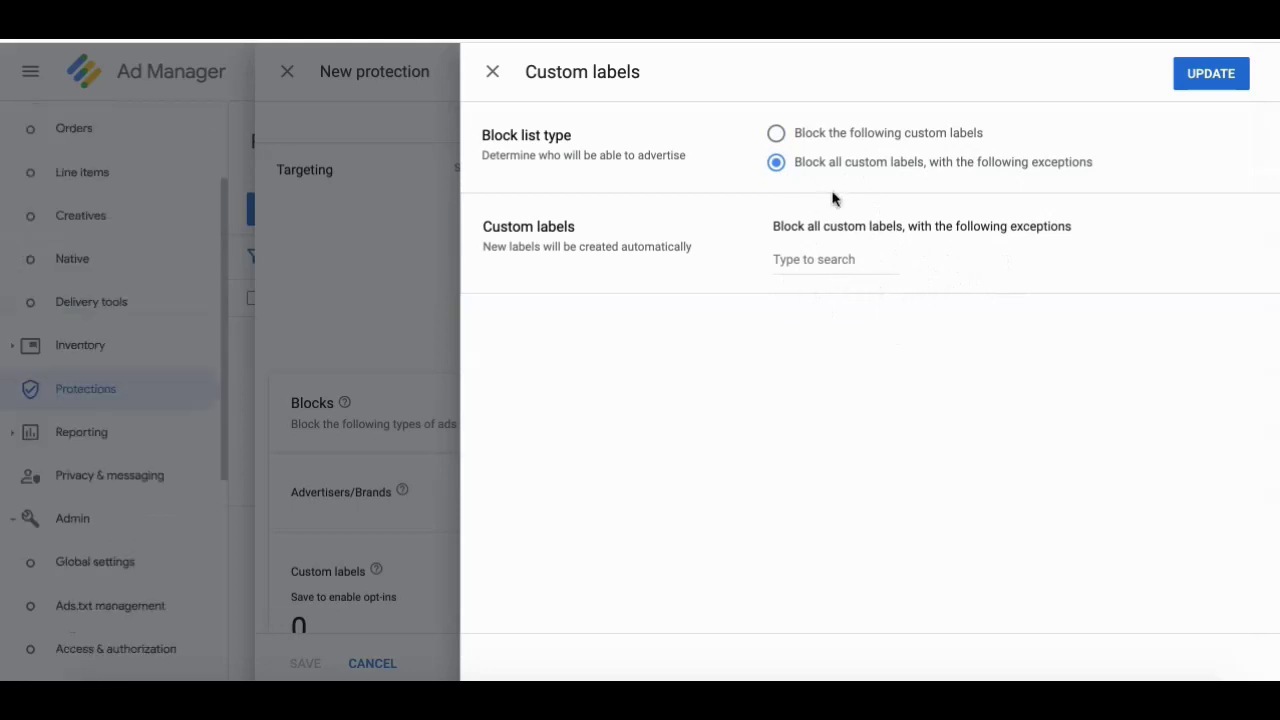
pyautogui.click(809, 260)
pyautogui.click(798, 310)
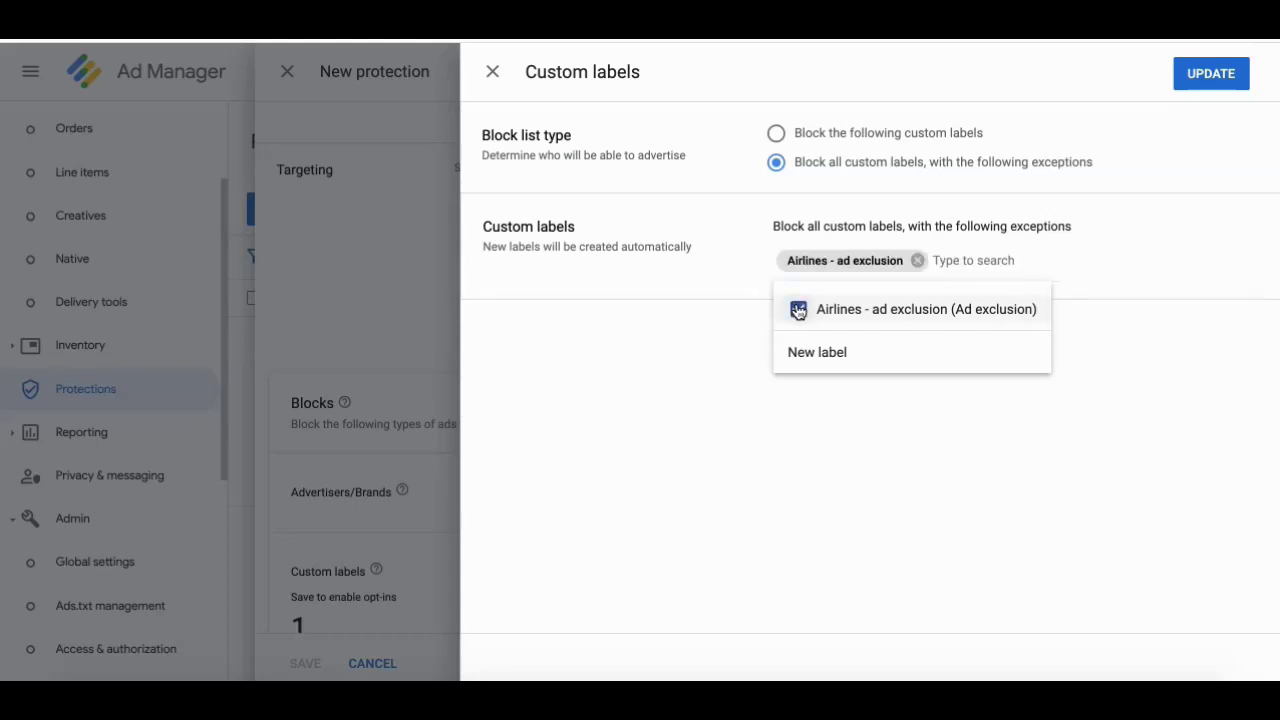
pyautogui.click(748, 336)
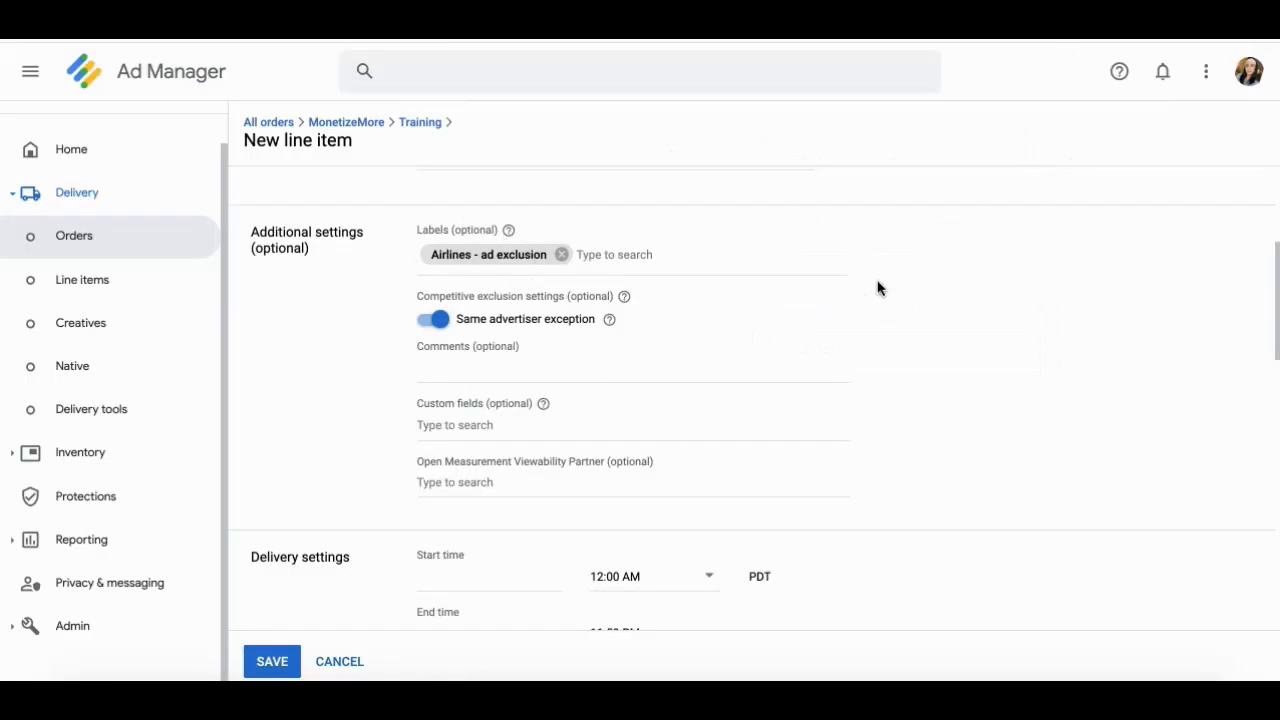
# Review the label assigned in the new line item's additional settings.
pyautogui.scroll(2, 878, 288)
pyautogui.scroll(-1, 860, 334)
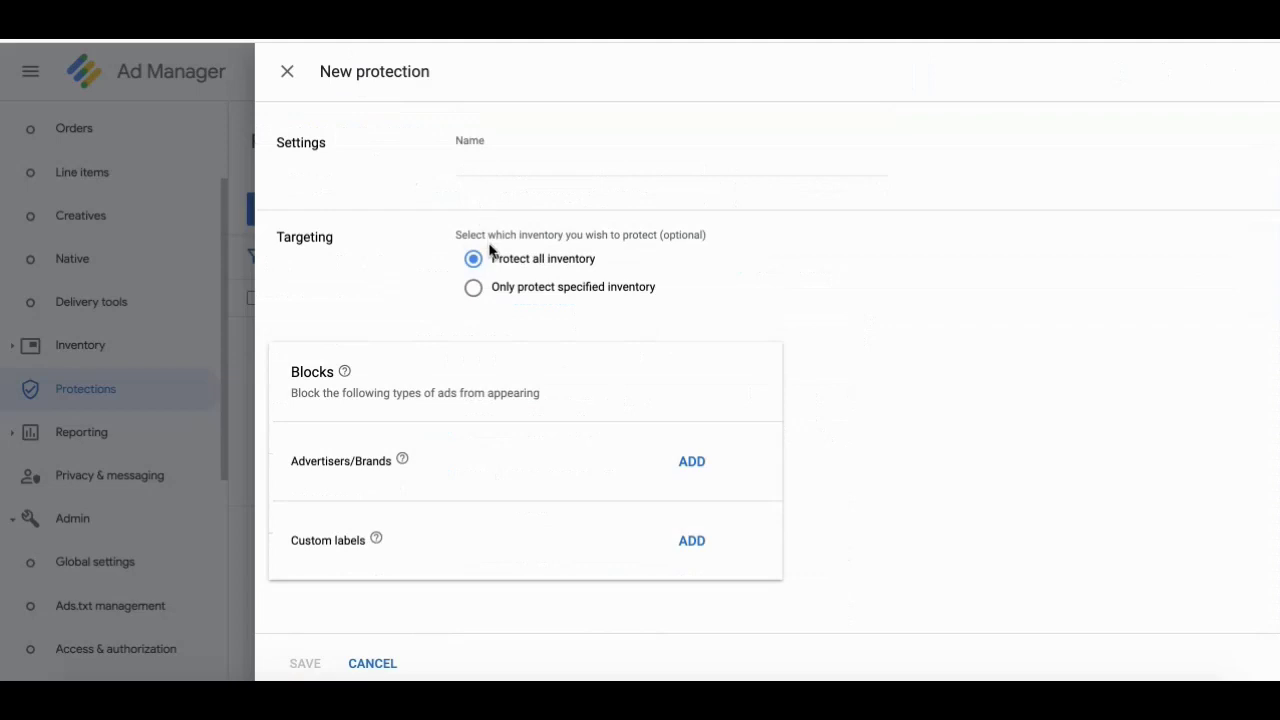
# Set the new protection's targeting to only protect specified inventory.
pyautogui.click(474, 288)
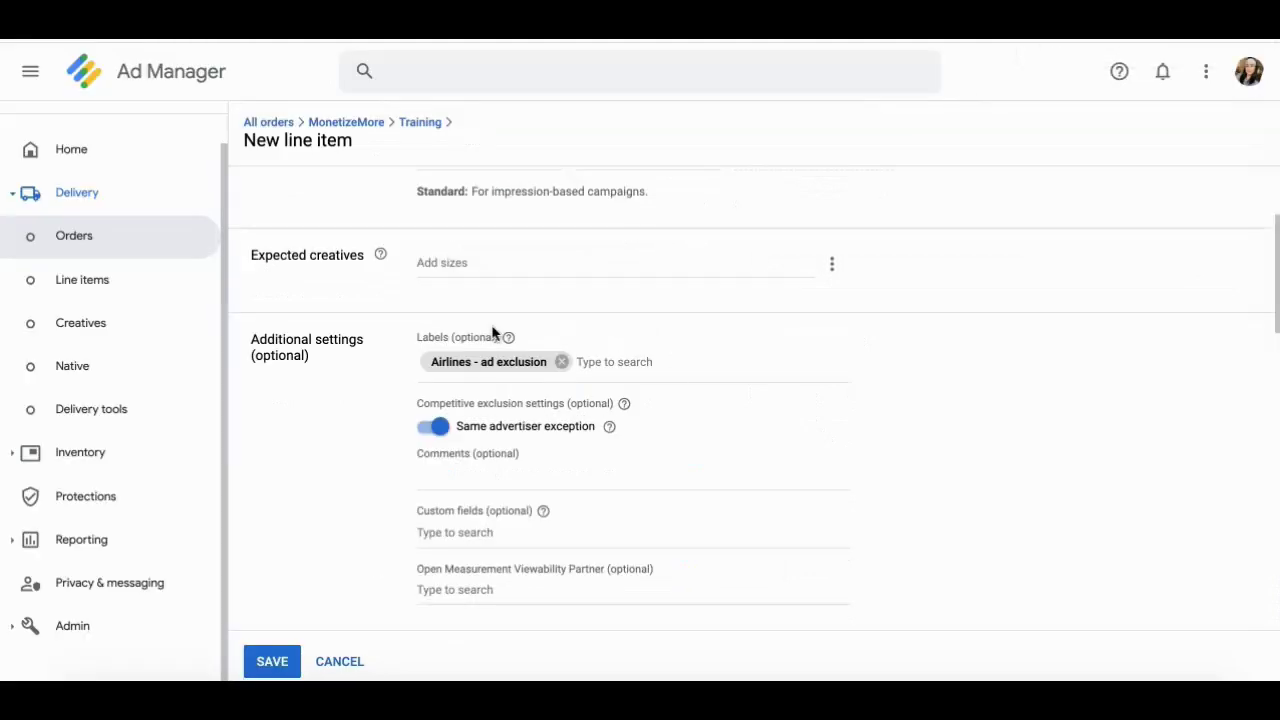
pyautogui.scroll(-1, 793, 412)
pyautogui.scroll(-10, 793, 412)
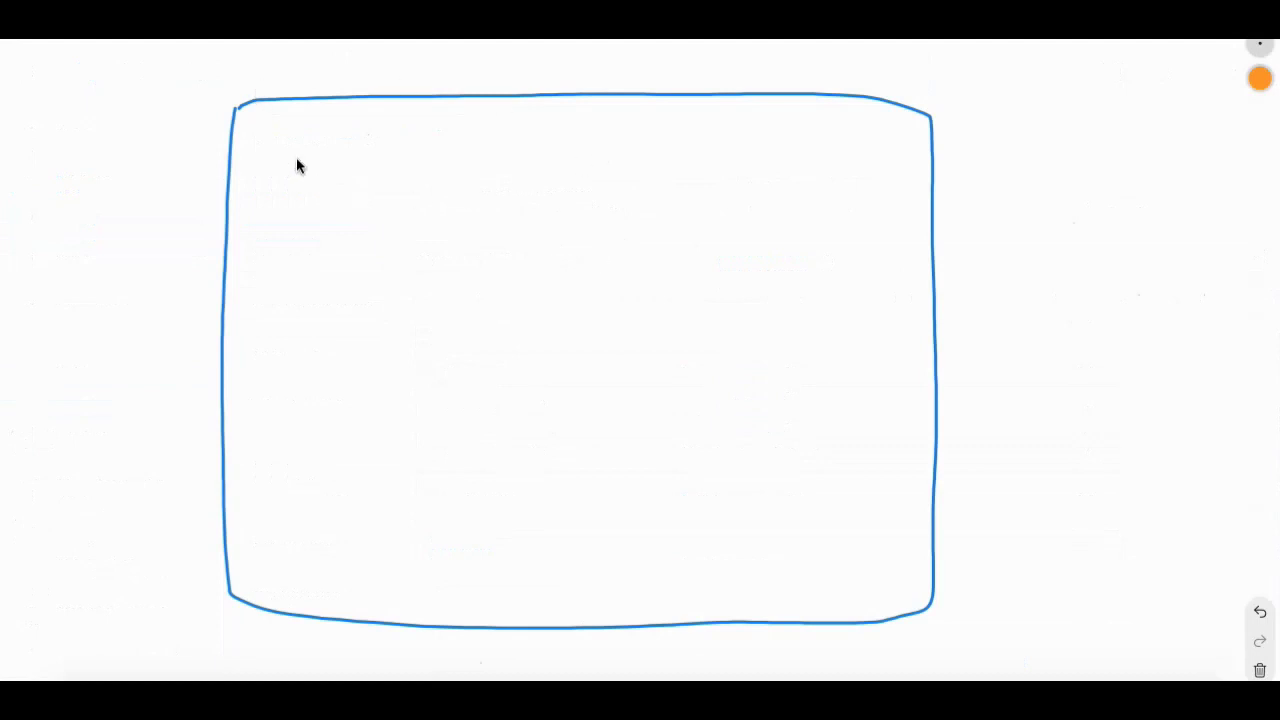
# On the whiteboard, draw a wide orange rectangle and a smaller one below it inside the blue frame, with an arrow pointing to each.
pyautogui.moveTo(279, 158)
pyautogui.mouseDown()
pyautogui.moveTo(280, 289)
pyautogui.moveTo(724, 288)
pyautogui.mouseUp()
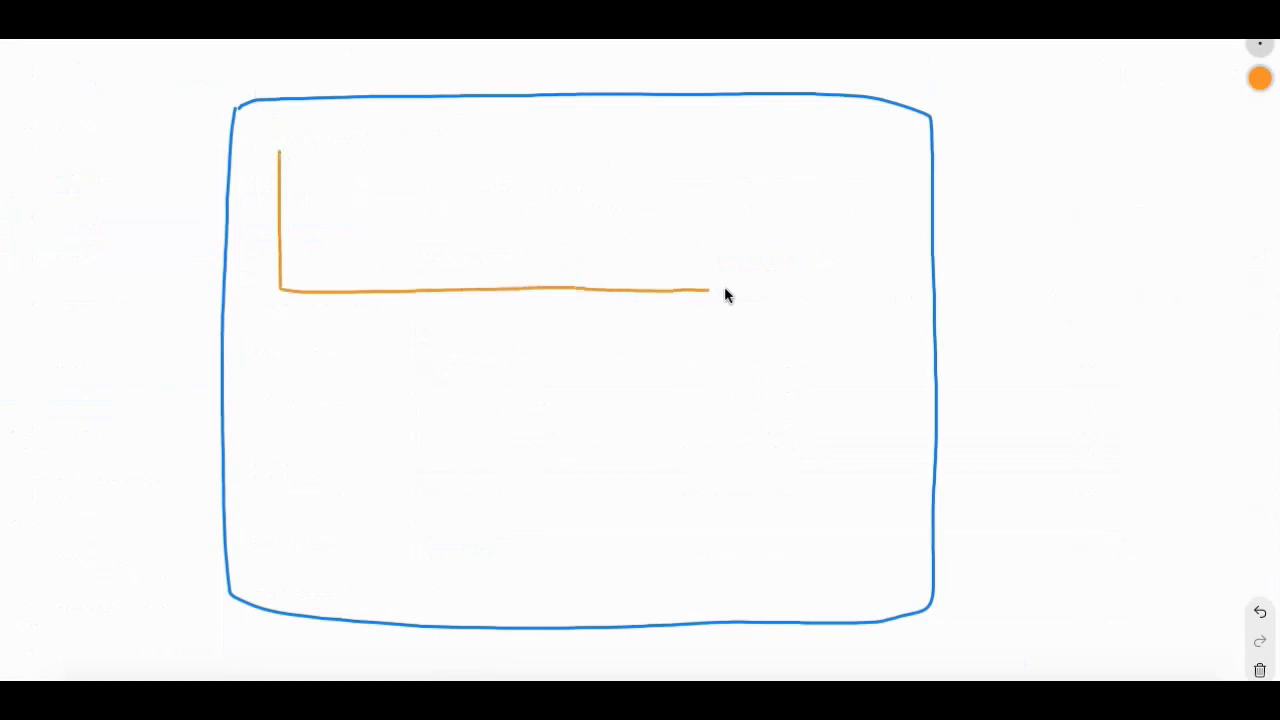
pyautogui.moveTo(727, 172)
pyautogui.mouseDown()
pyautogui.moveTo(566, 143)
pyautogui.moveTo(284, 147)
pyautogui.mouseUp()
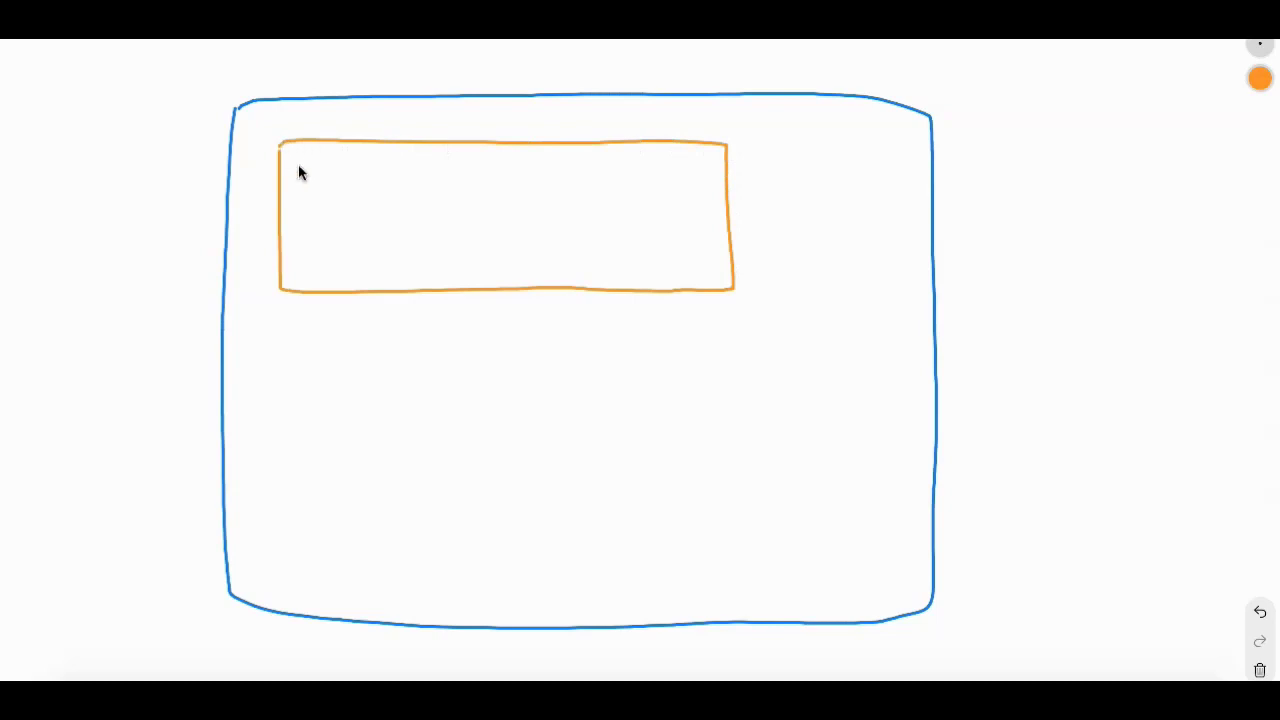
pyautogui.moveTo(704, 477)
pyautogui.mouseDown()
pyautogui.moveTo(864, 475)
pyautogui.moveTo(900, 403)
pyautogui.moveTo(880, 326)
pyautogui.moveTo(703, 325)
pyautogui.mouseUp()
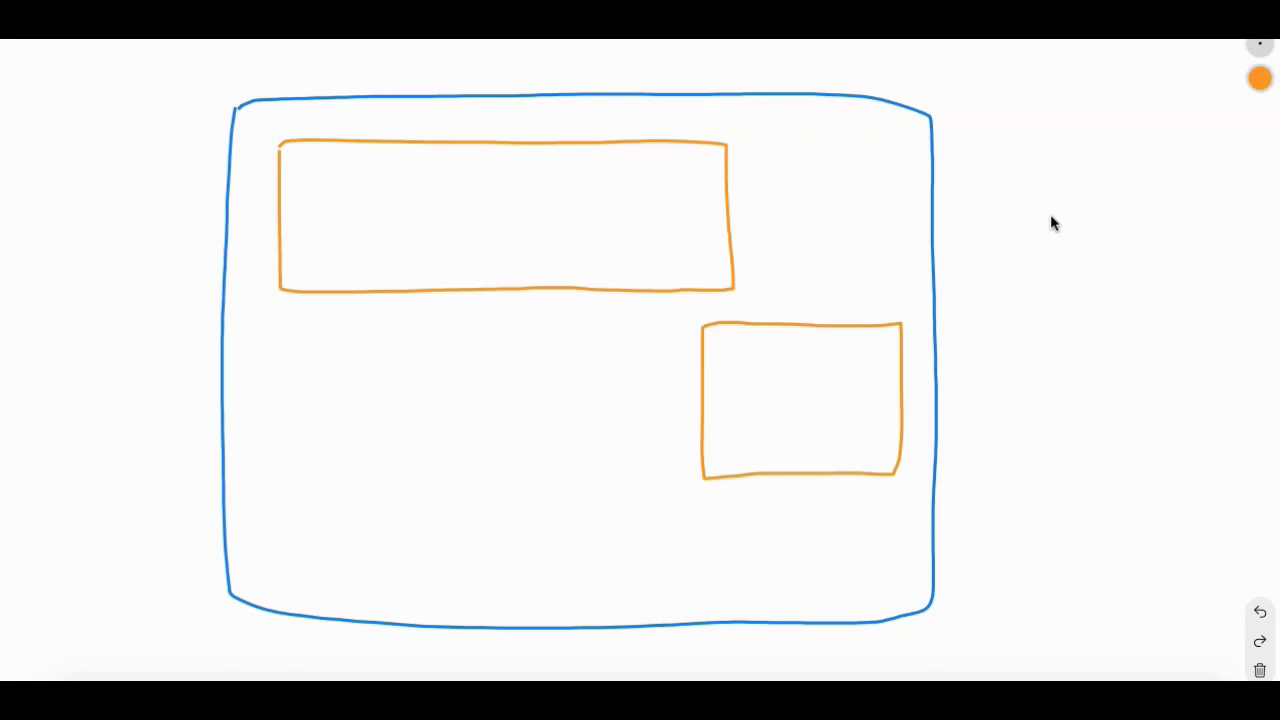
pyautogui.moveTo(984, 205)
pyautogui.mouseDown()
pyautogui.moveTo(566, 206)
pyautogui.moveTo(608, 212)
pyautogui.mouseUp()
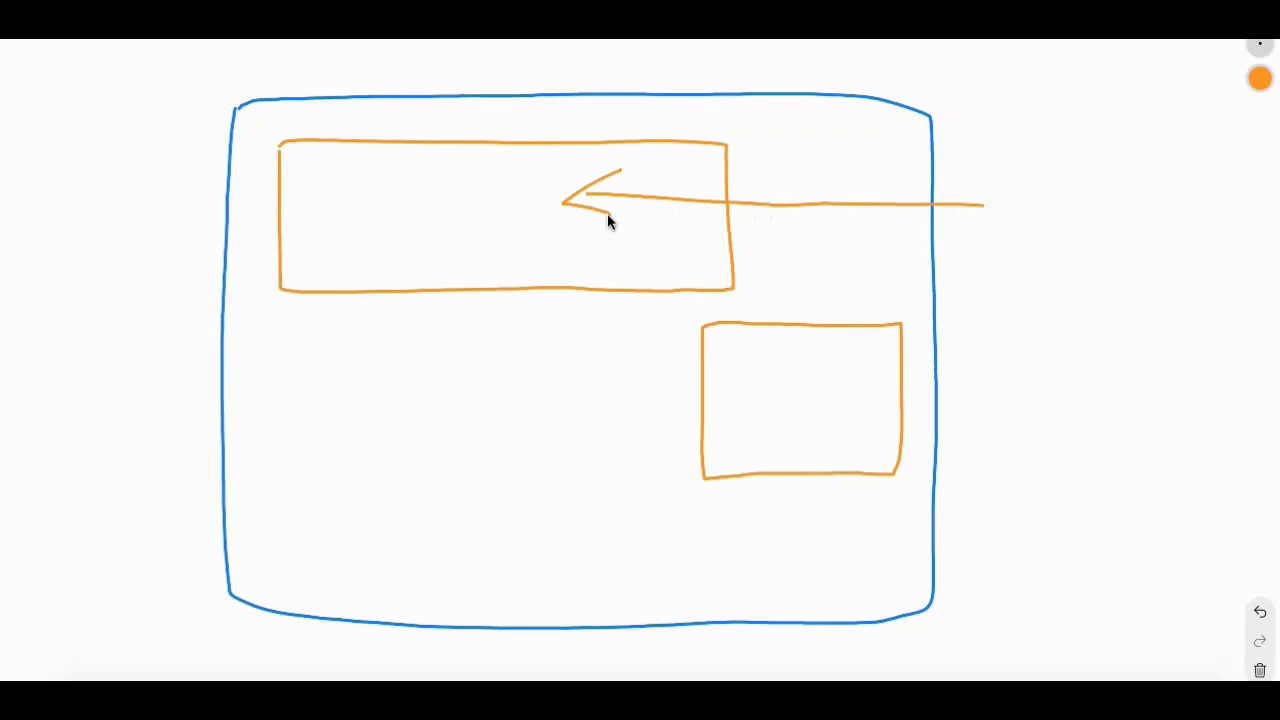
pyautogui.moveTo(1077, 412); pyautogui.dragTo(903, 407)
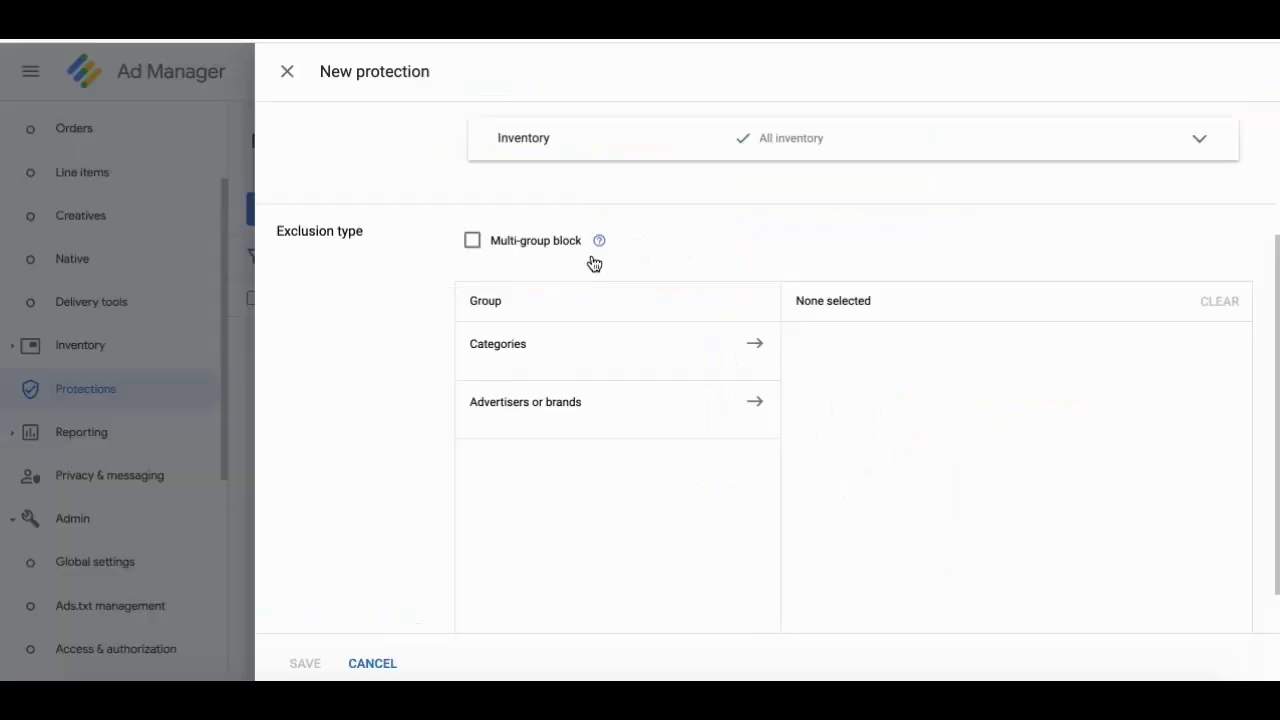
# Switch the targeting to all inventory and back to only specified inventory, and look over the Inventory targeting options.
pyautogui.scroll(3, 376, 325)
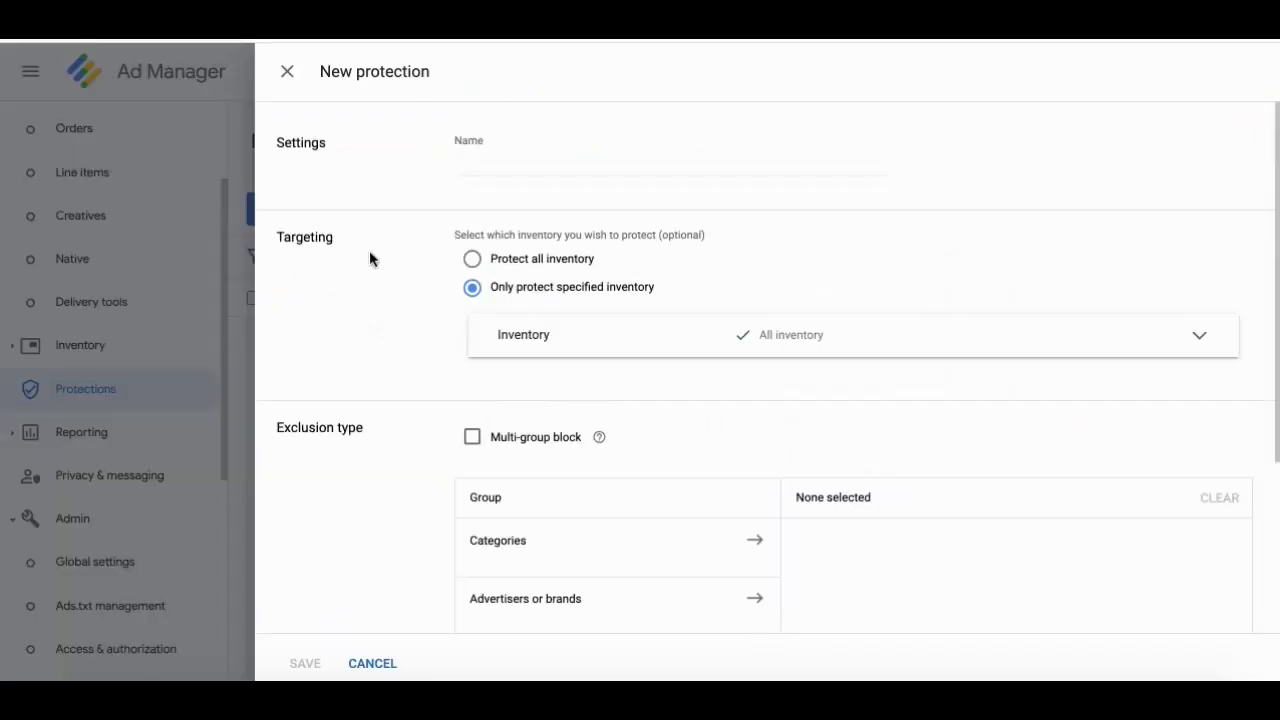
pyautogui.click(471, 260)
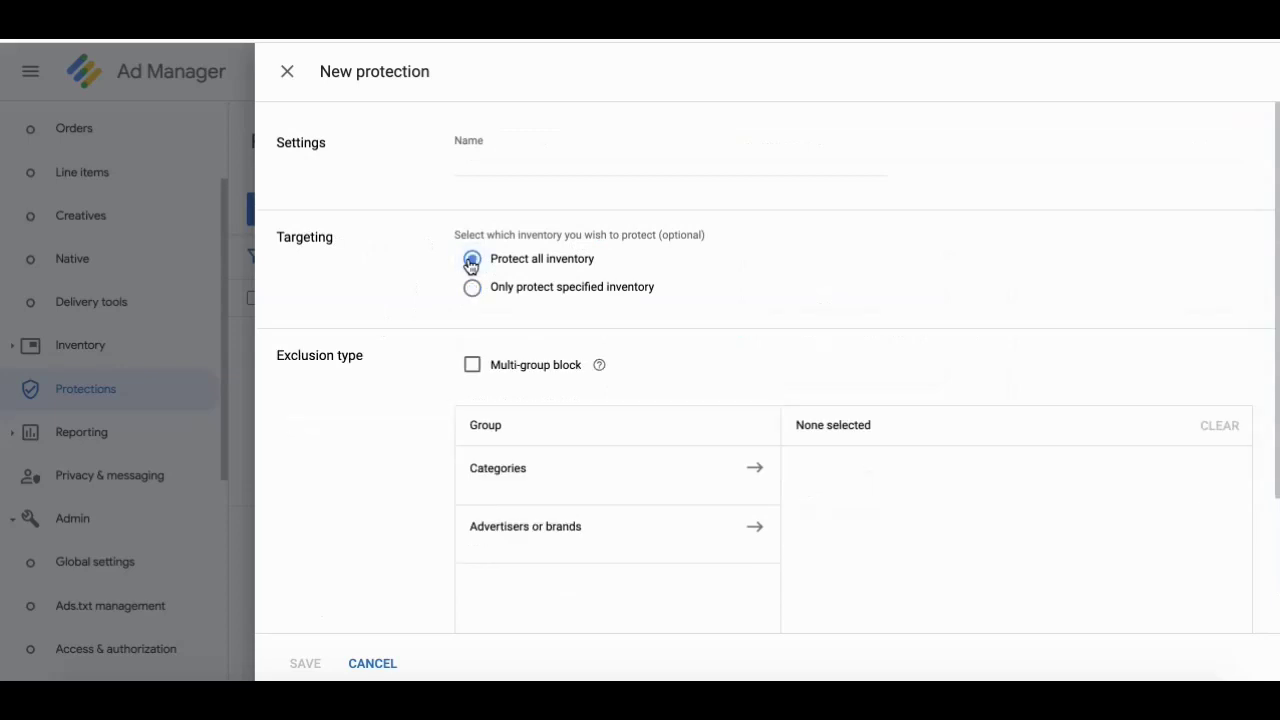
pyautogui.click(476, 296)
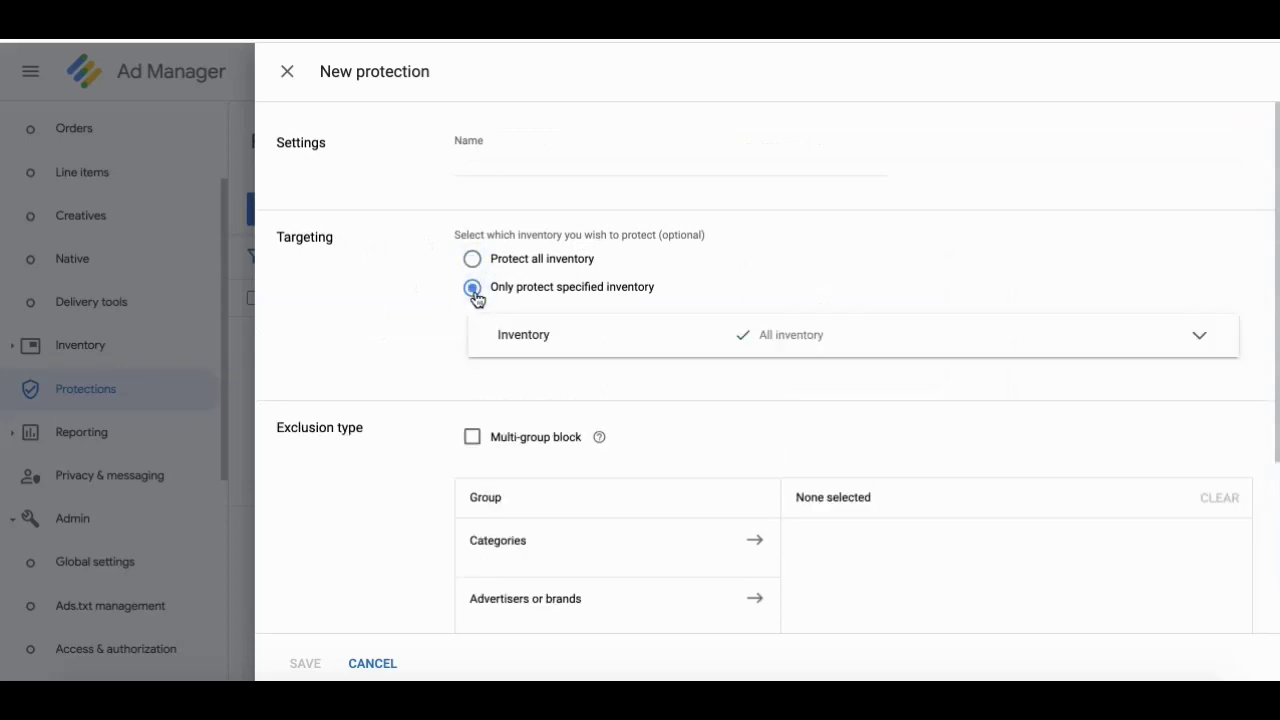
pyautogui.click(783, 340)
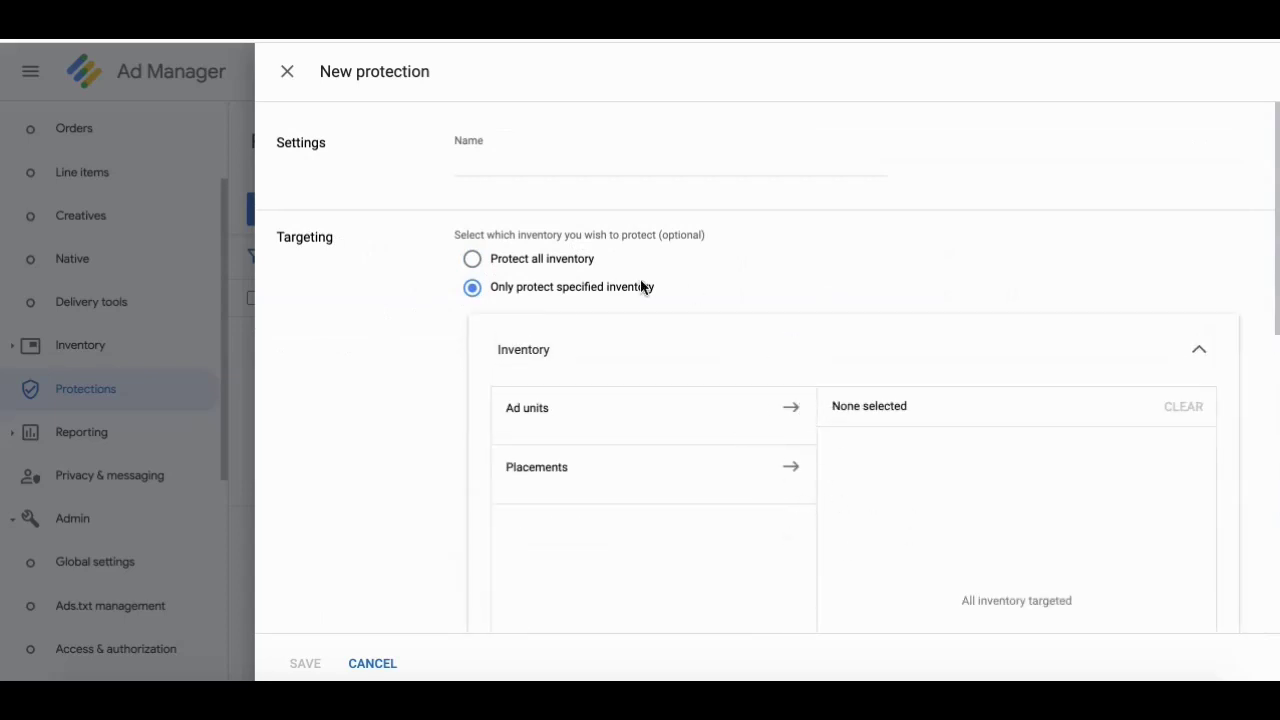
pyautogui.click(1199, 350)
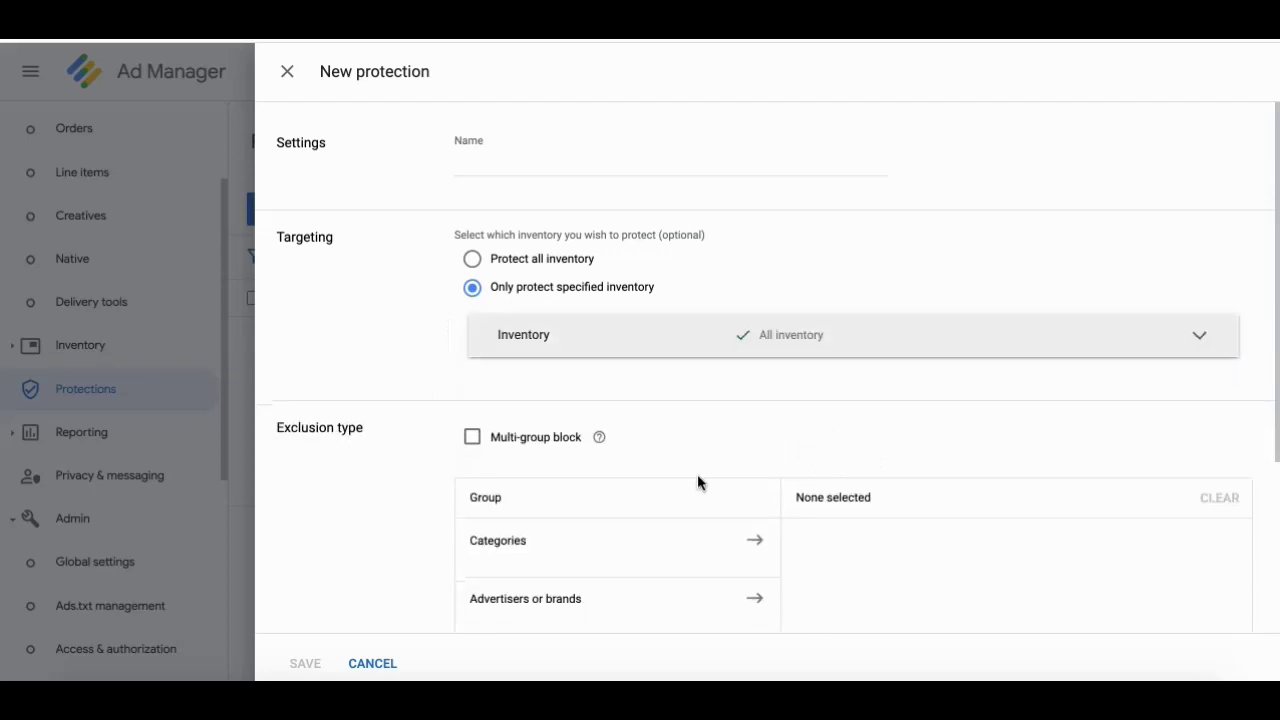
# Enable the multi-group block and select the Health category as the if-showing condition.
pyautogui.scroll(-3, 697, 474)
pyautogui.click(473, 285)
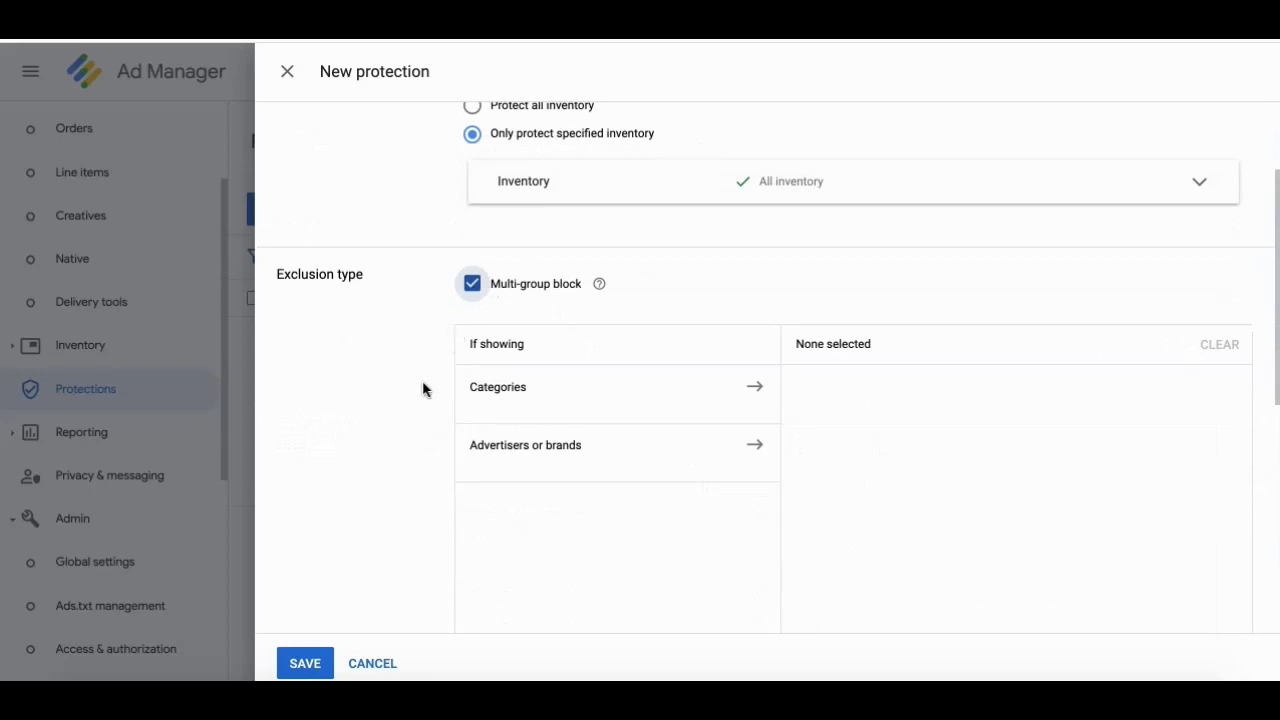
pyautogui.scroll(-1, 418, 395)
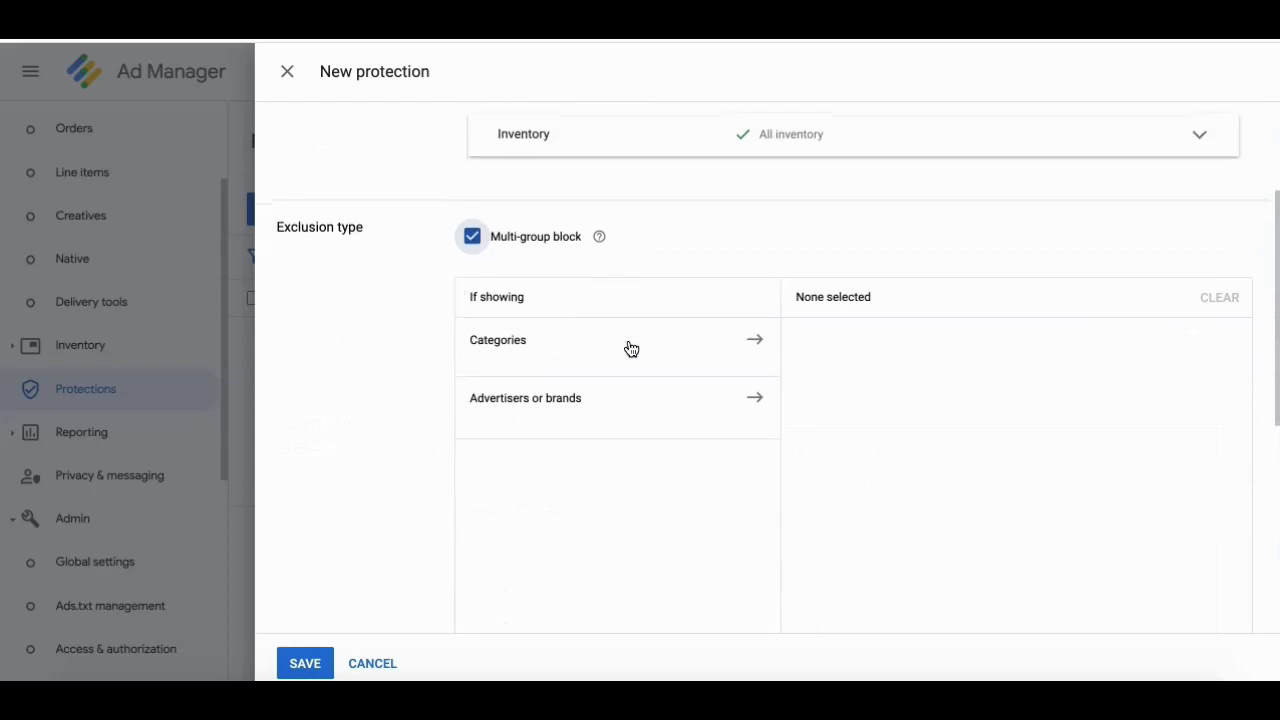
pyautogui.click(765, 345)
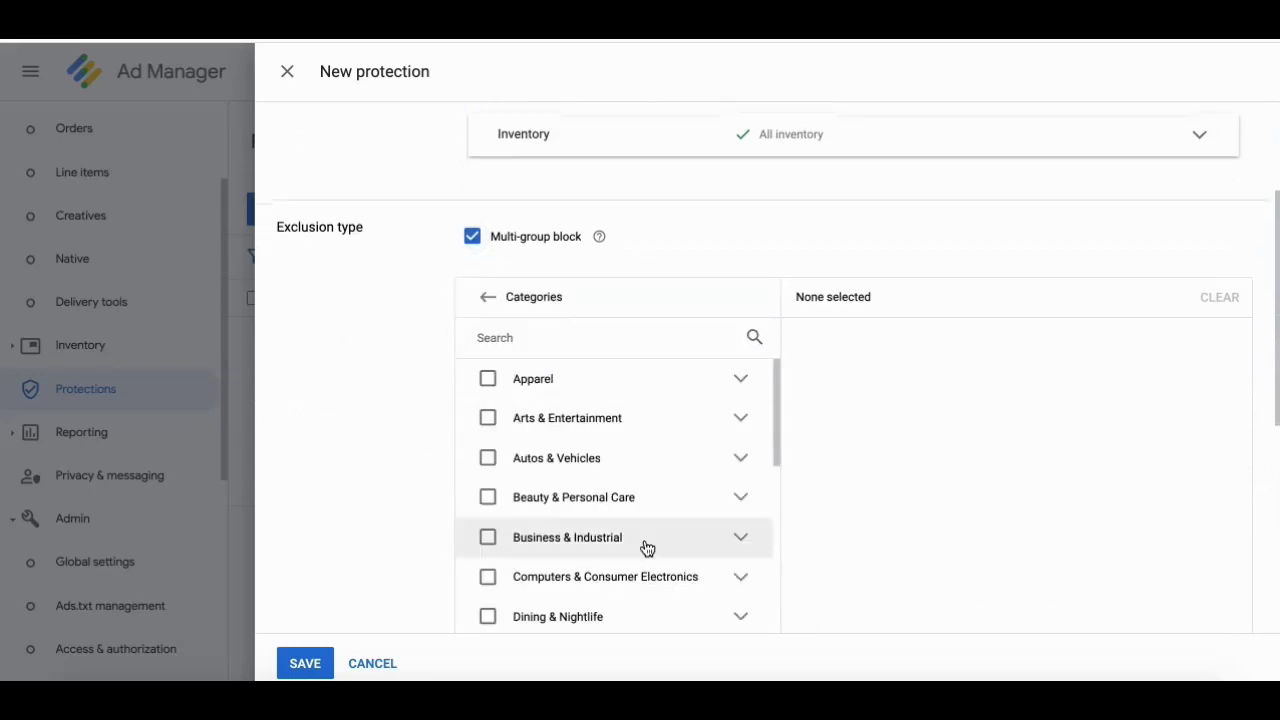
pyautogui.scroll(-2, 644, 546)
pyautogui.click(487, 553)
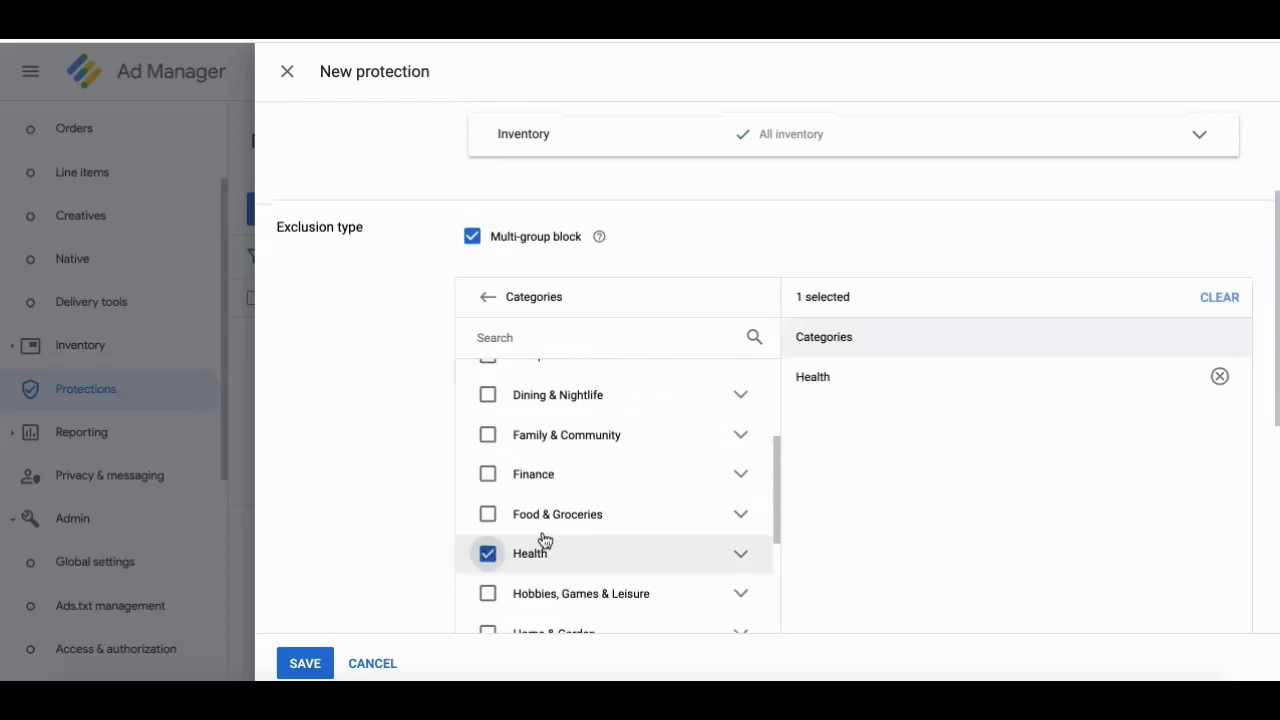
# Select Food & Groceries as the blocked category and compare it with the if-showing selection.
pyautogui.scroll(-5, 549, 306)
pyautogui.click(754, 288)
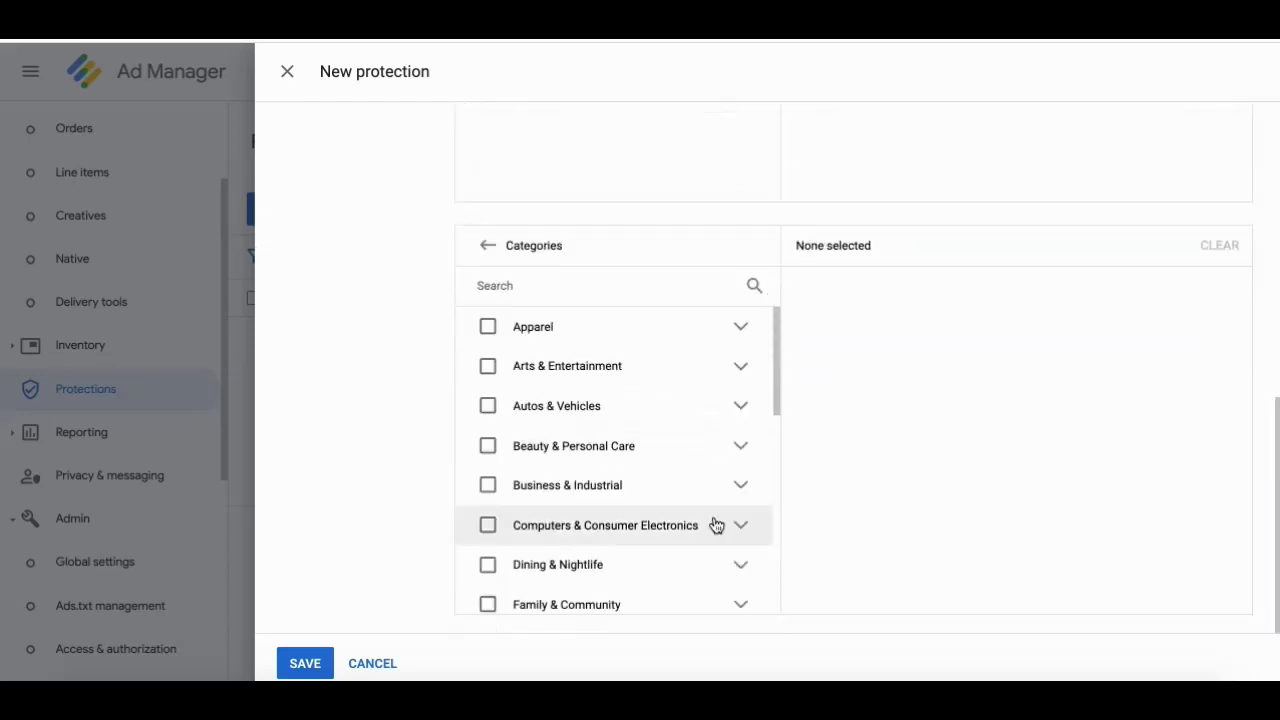
pyautogui.scroll(-3, 717, 526)
pyautogui.click(487, 370)
pyautogui.scroll(4, 413, 415)
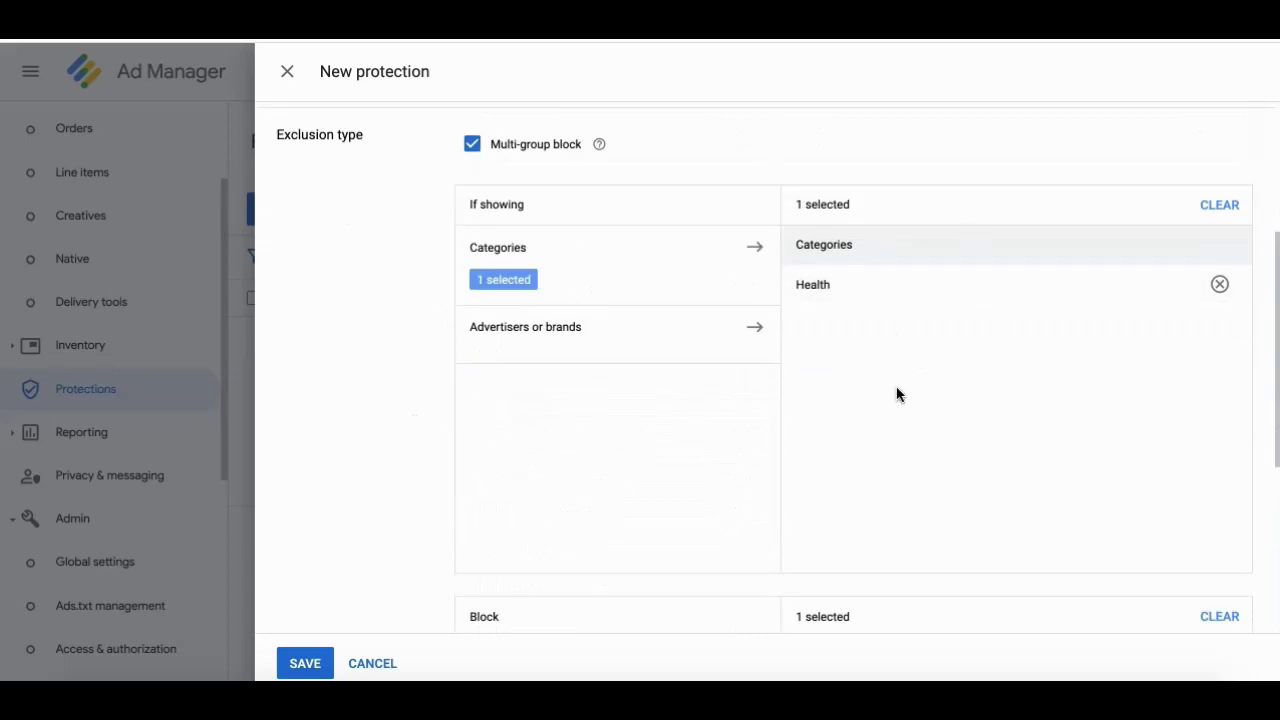
pyautogui.scroll(-3, 874, 551)
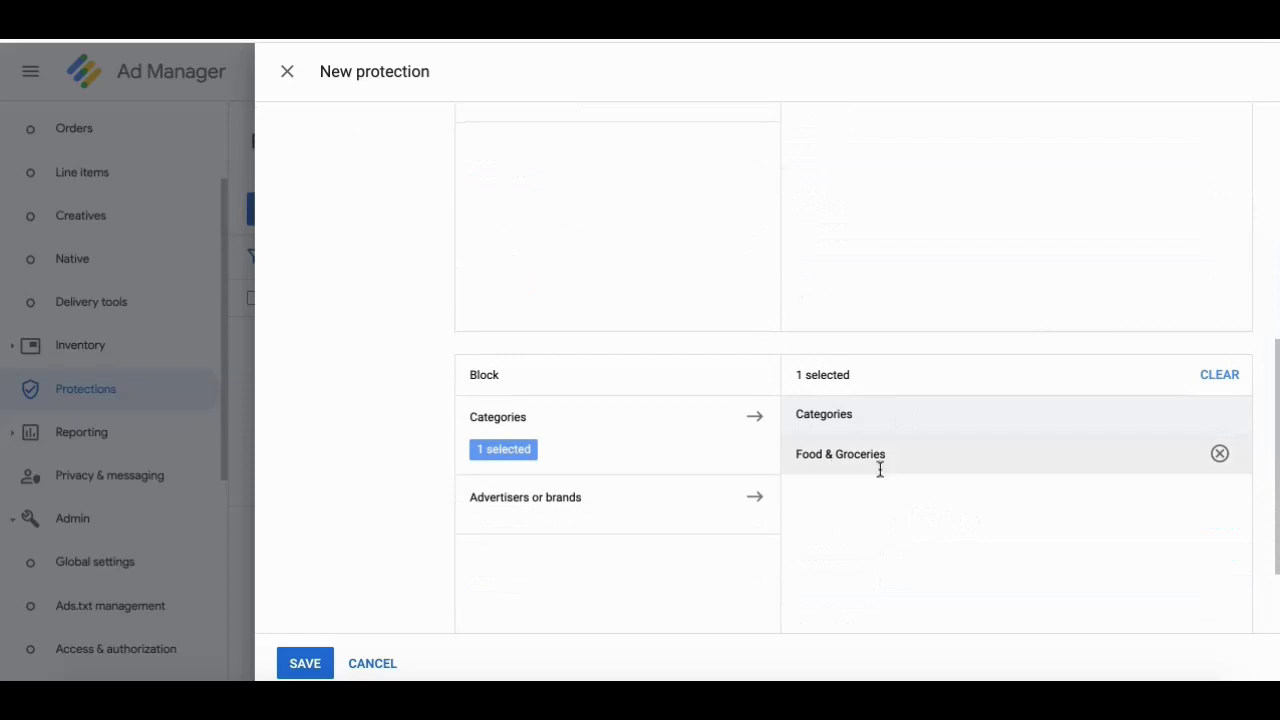
# Replace Health in the if-showing categories with its Health Care Services subcategory Hospitals & Health Clinics.
pyautogui.scroll(3, 900, 523)
pyautogui.click(758, 247)
pyautogui.scroll(-3, 654, 483)
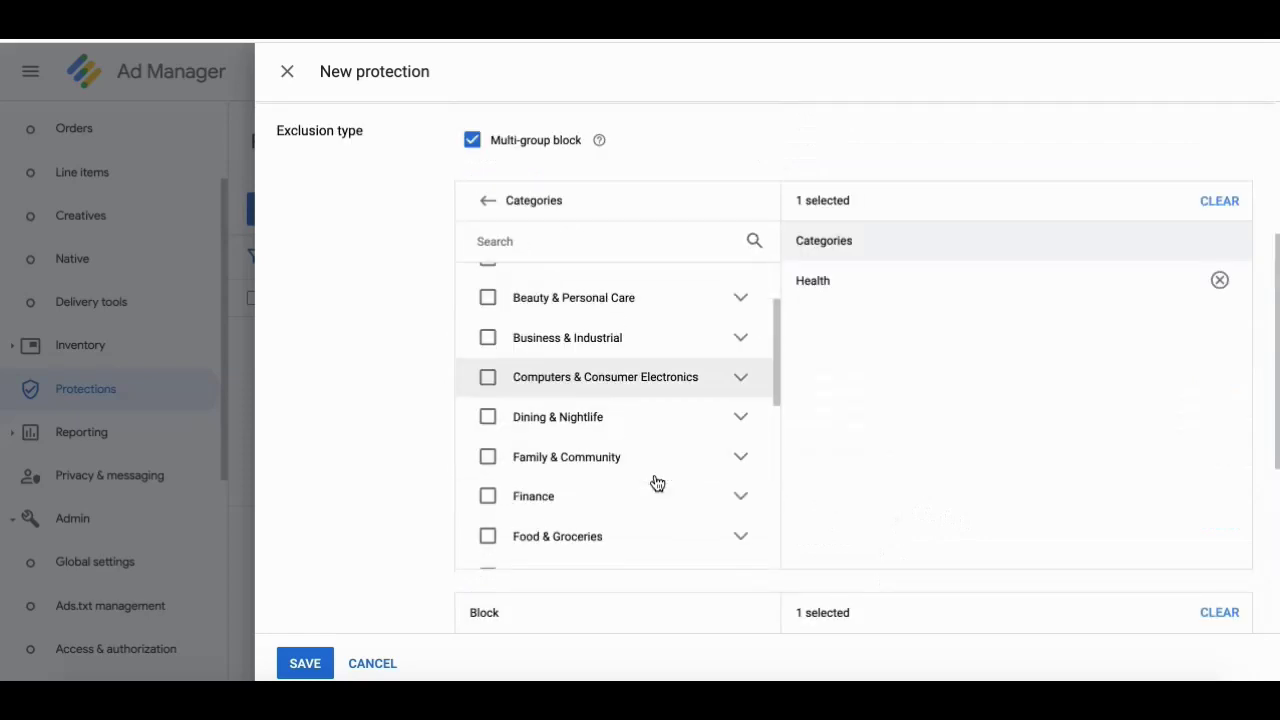
pyautogui.click(740, 433)
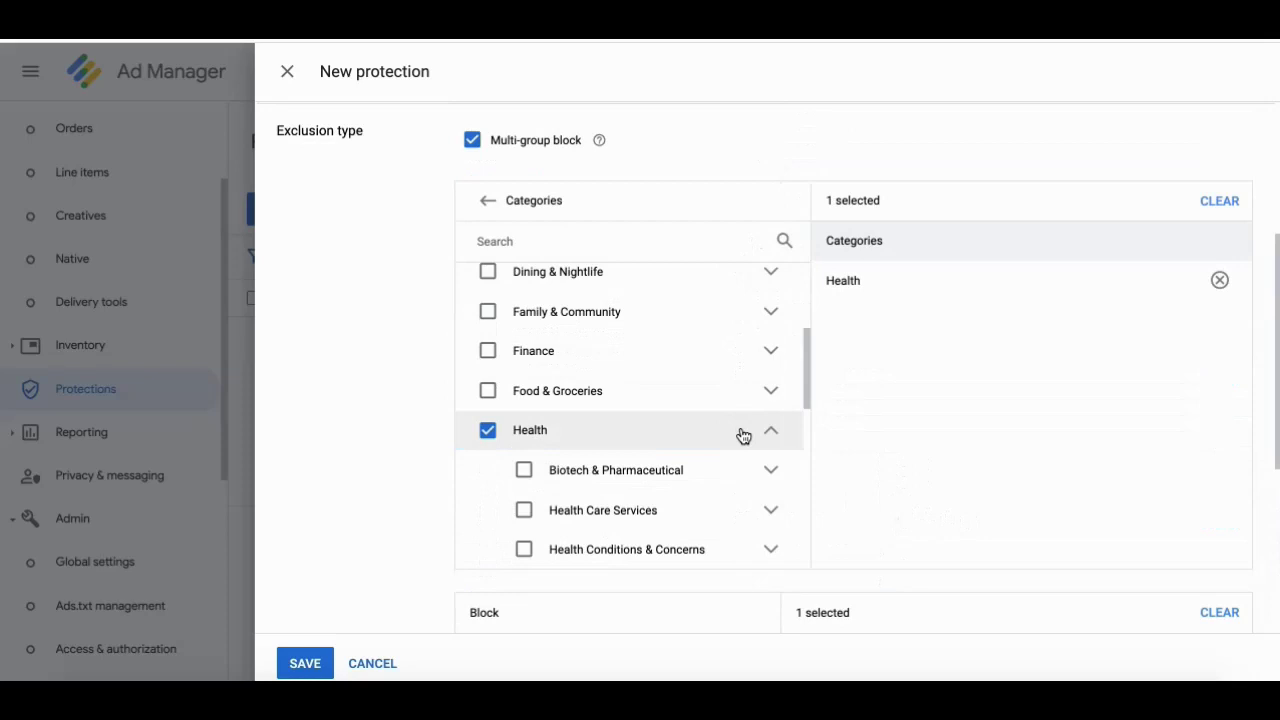
pyautogui.scroll(-2, 623, 485)
pyautogui.click(779, 324)
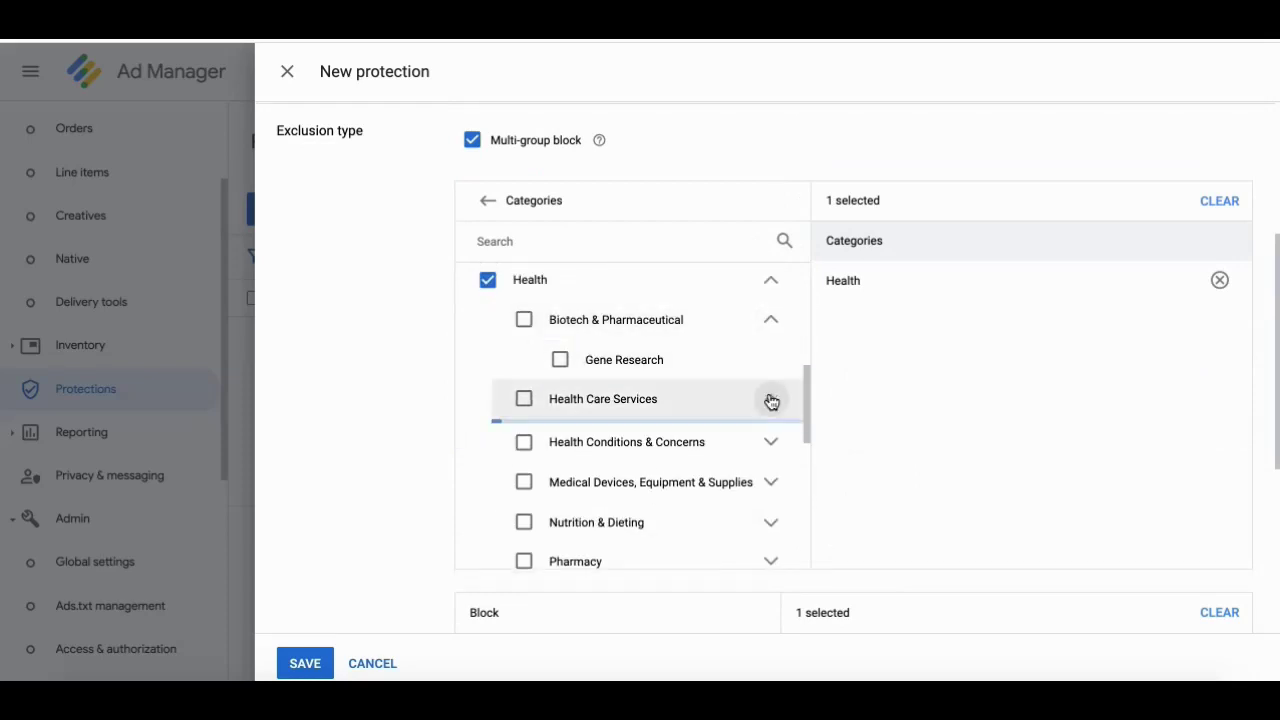
pyautogui.click(770, 399)
pyautogui.click(487, 282)
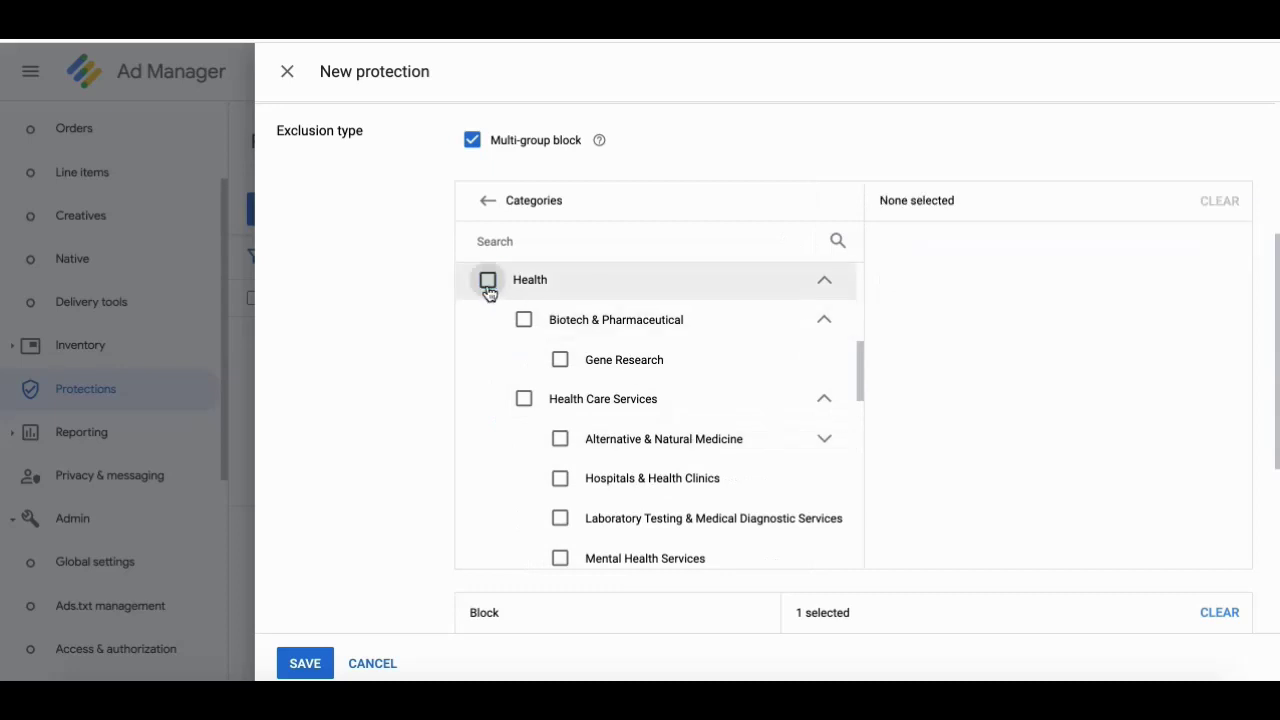
pyautogui.scroll(-1, 663, 409)
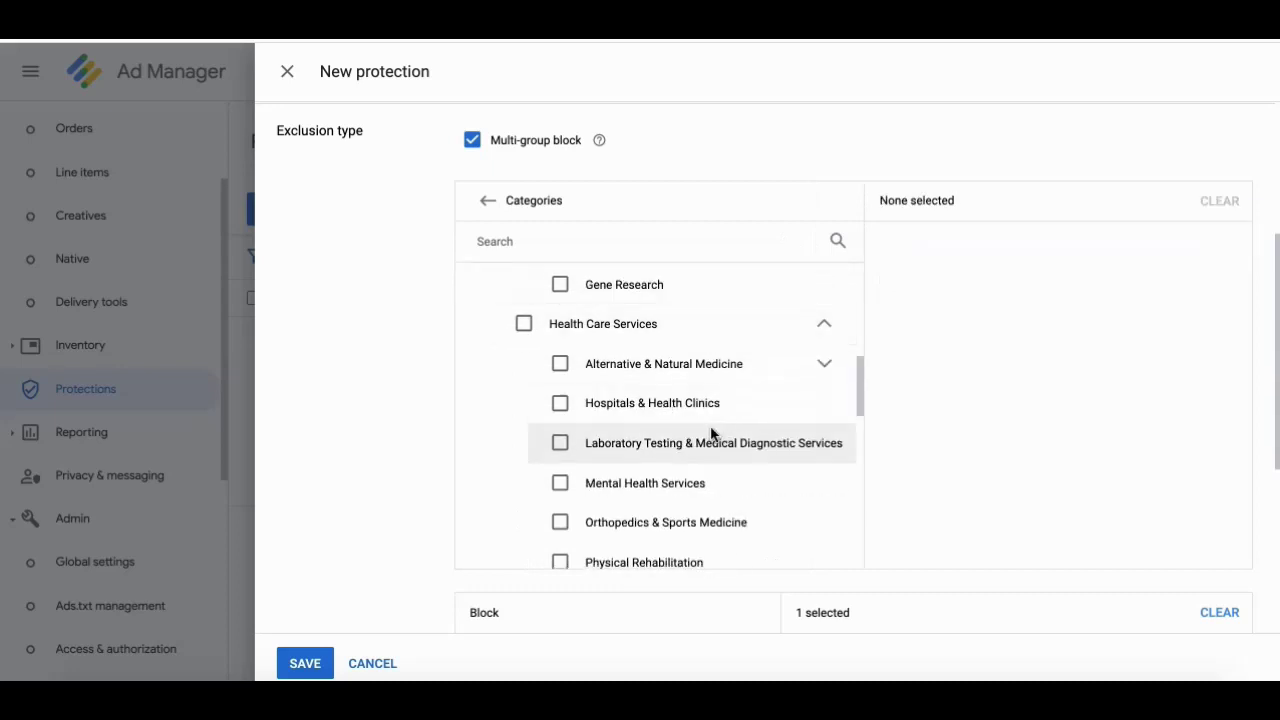
pyautogui.click(563, 405)
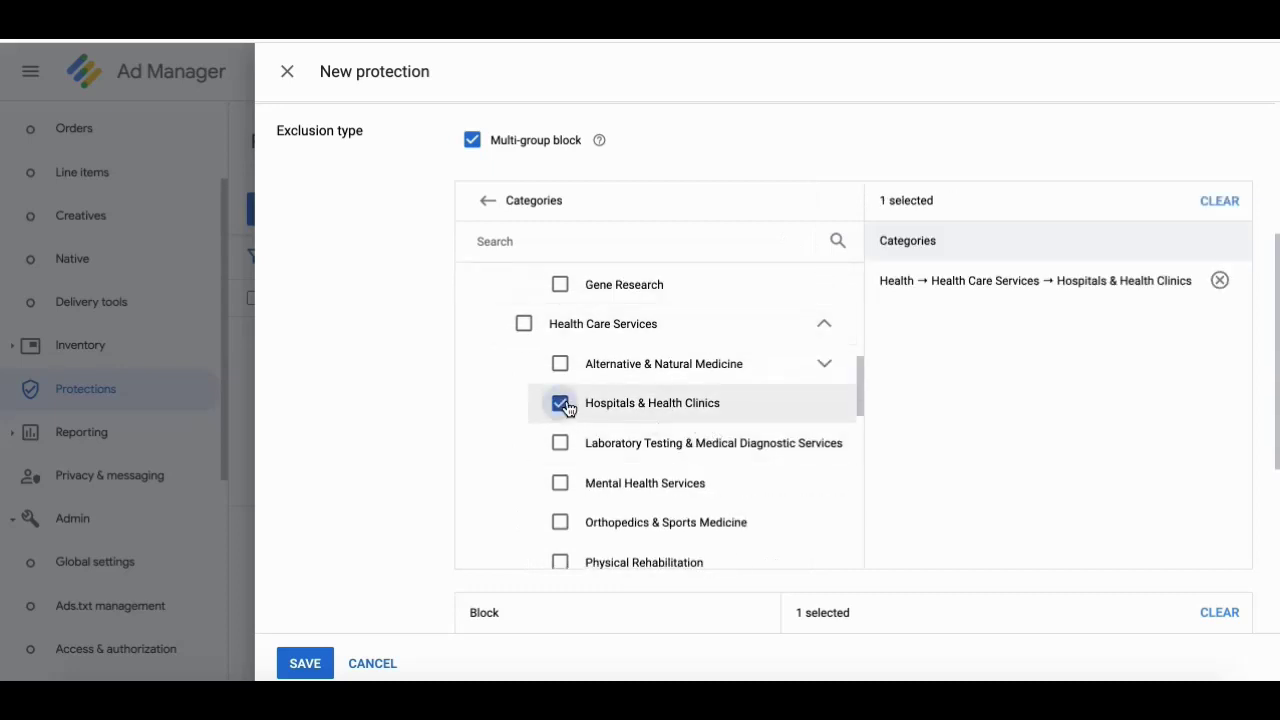
# Replace Food & Groceries in the block categories with Vitamins & Supplements under Pharmacy, and review both groups.
pyautogui.scroll(-4, 948, 420)
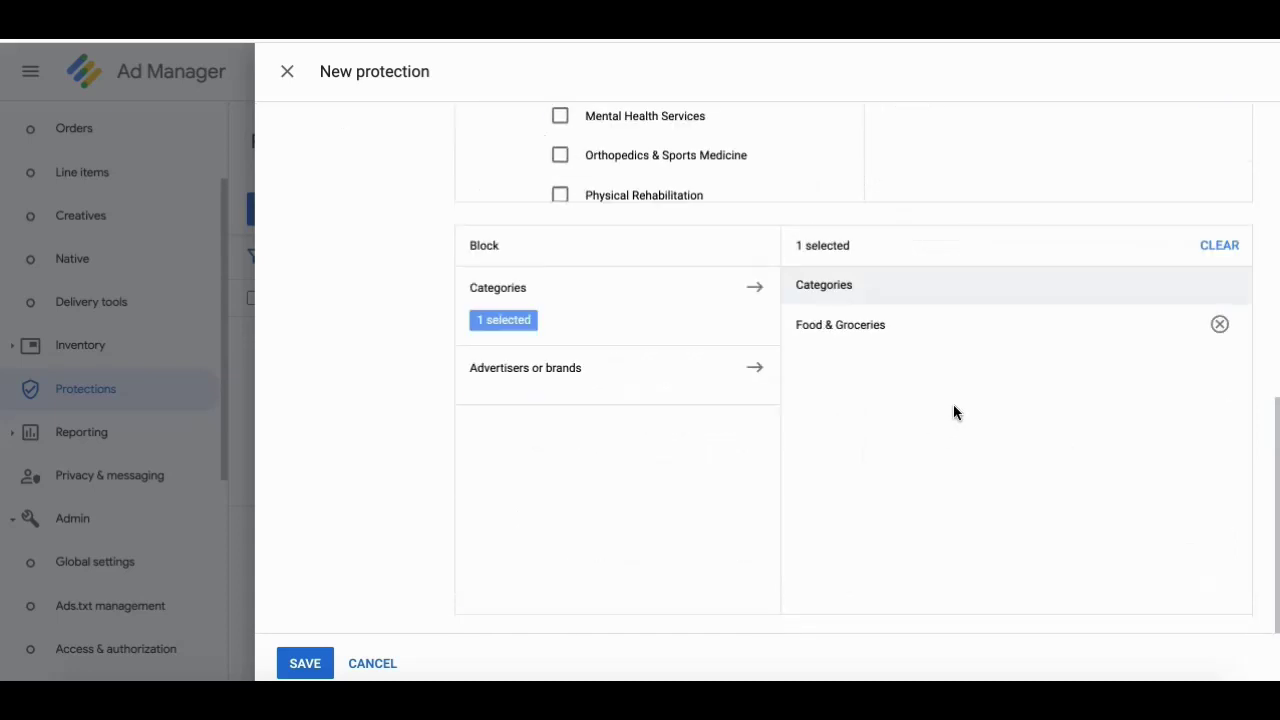
pyautogui.click(1219, 324)
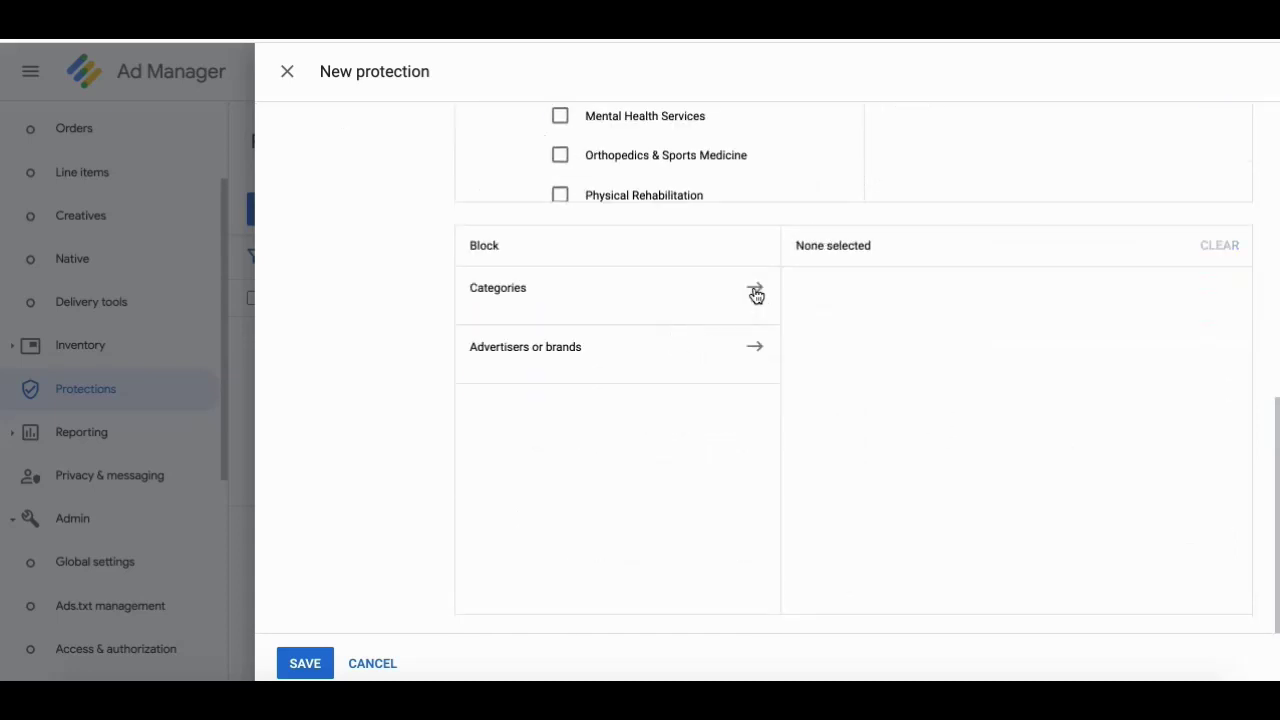
pyautogui.click(756, 290)
pyautogui.click(738, 503)
pyautogui.click(740, 536)
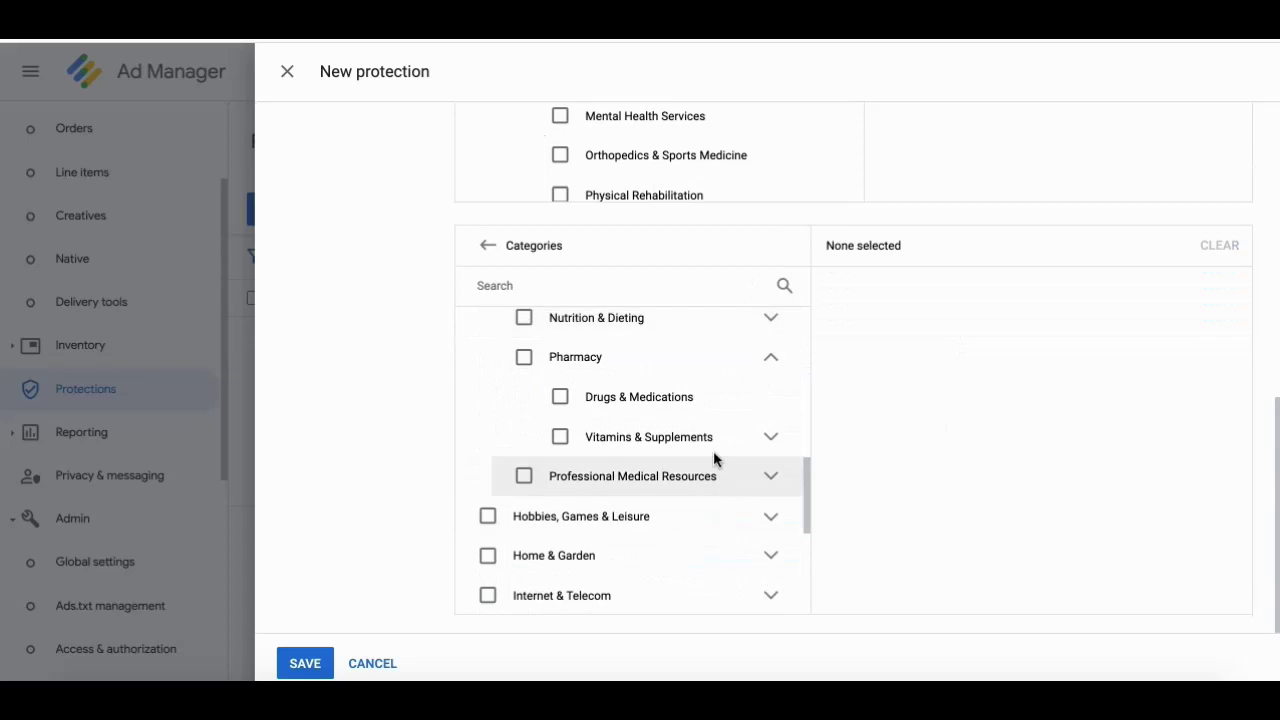
pyautogui.click(561, 438)
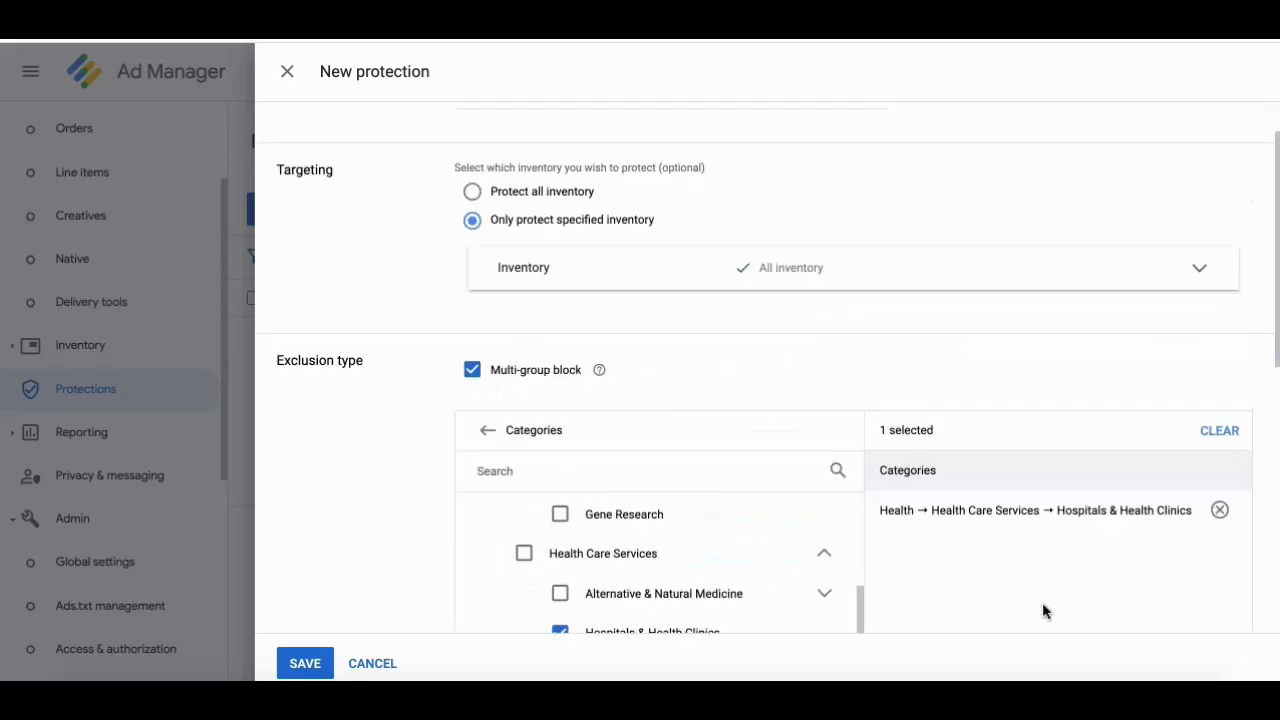
pyautogui.scroll(-2, 976, 489)
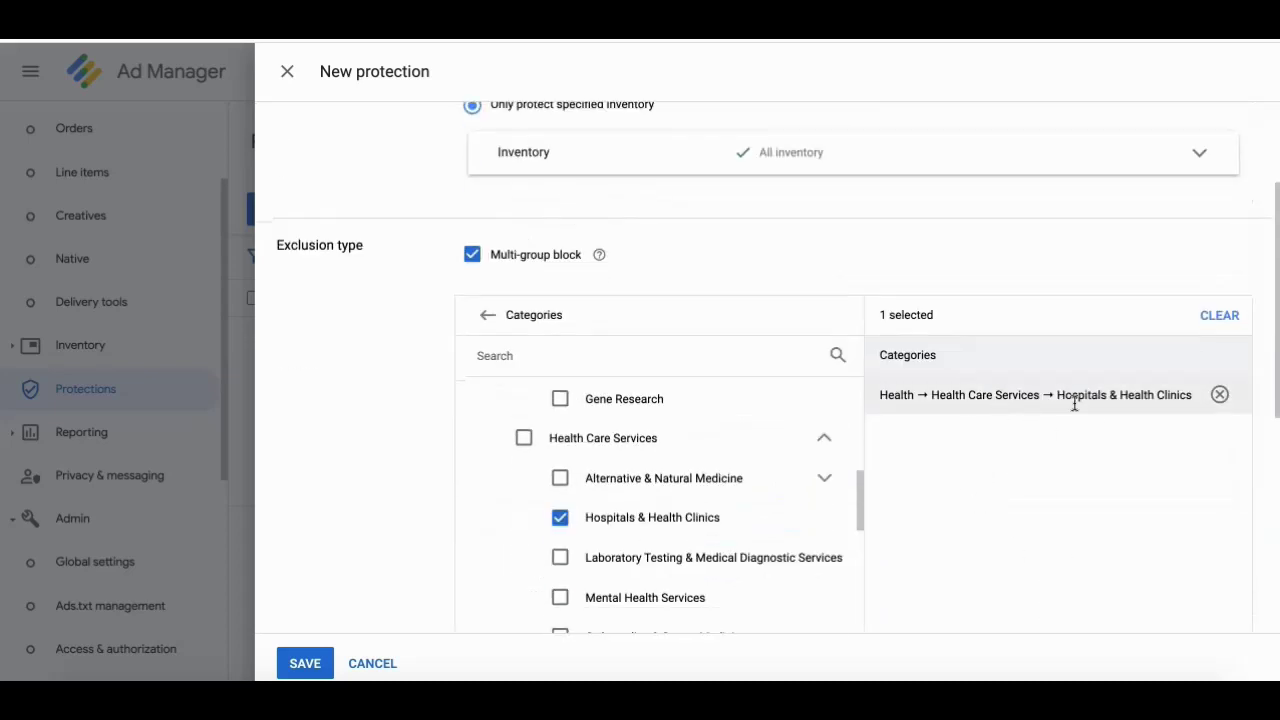
pyautogui.scroll(-5, 1094, 466)
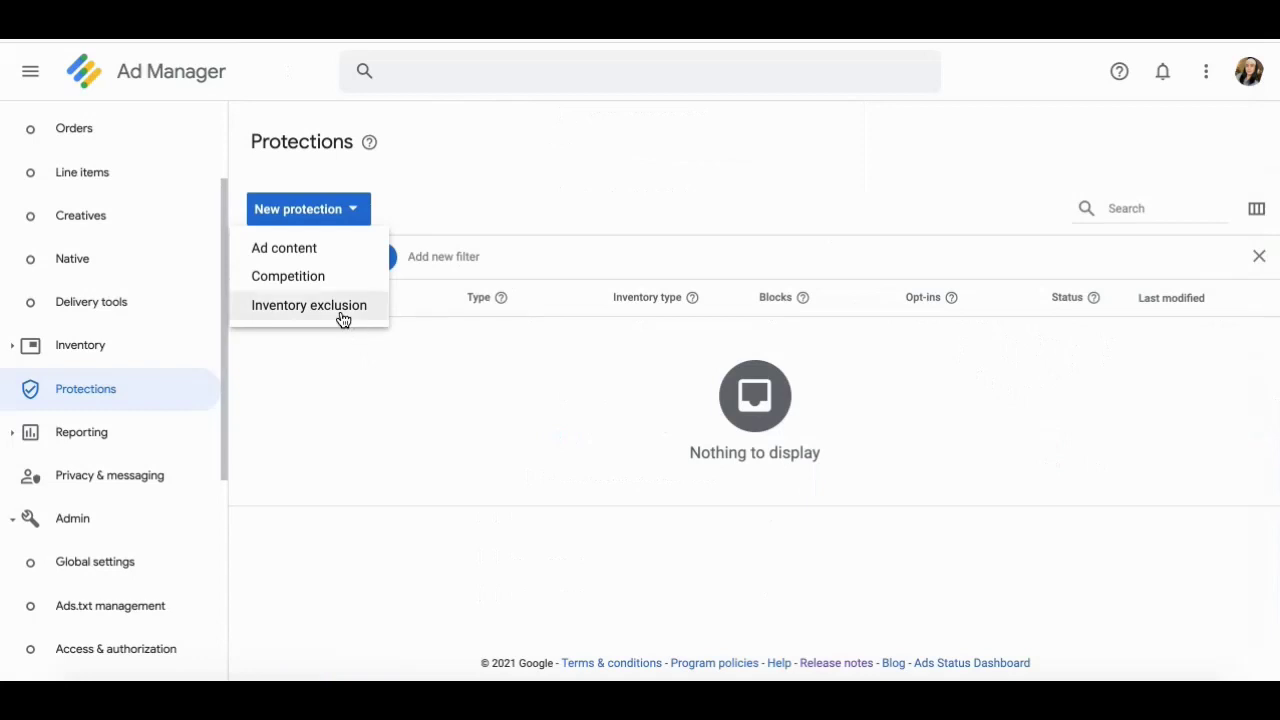
# Start a new inventory exclusion protection.
pyautogui.click(342, 318)
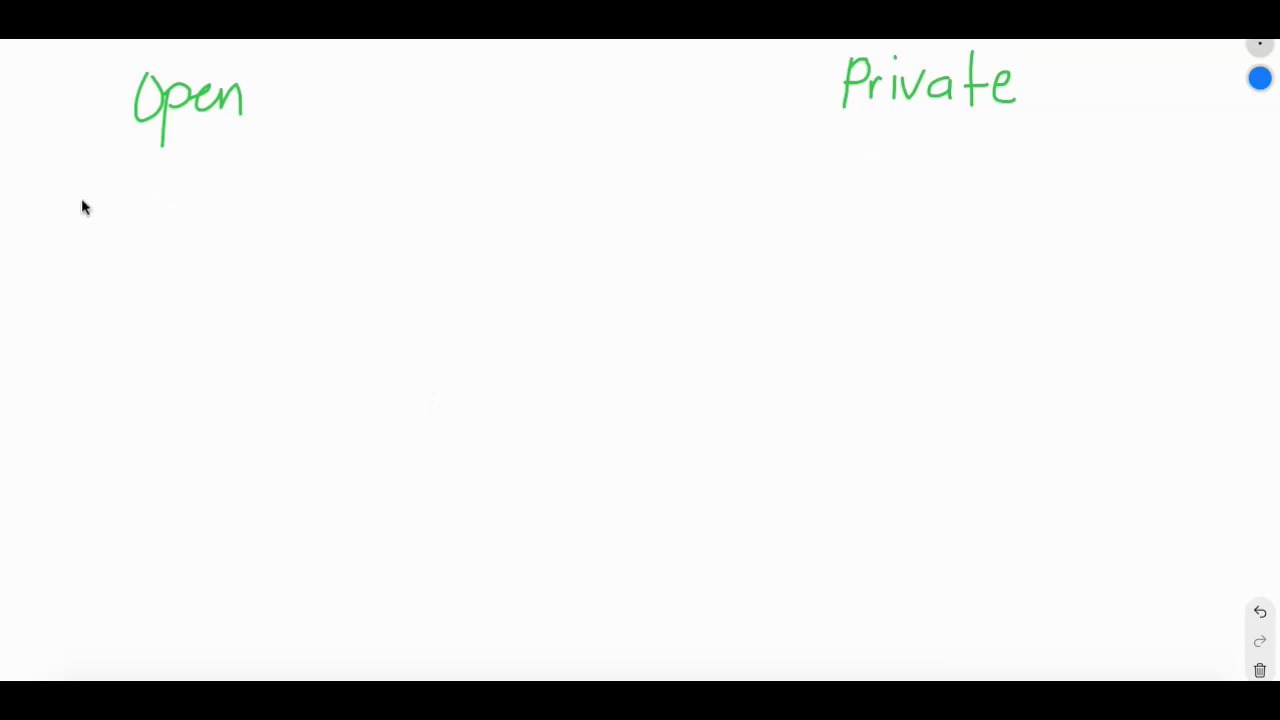
# On the whiteboard, sketch a crowd of blue stick figures under Open and start a figure under Private.
pyautogui.moveTo(66, 175)
pyautogui.mouseDown()
pyautogui.moveTo(66, 224)
pyautogui.moveTo(75, 193)
pyautogui.moveTo(93, 184)
pyautogui.moveTo(89, 217)
pyautogui.moveTo(91, 200)
pyautogui.mouseUp()
pyautogui.moveTo(129, 186)
pyautogui.mouseDown()
pyautogui.moveTo(117, 186)
pyautogui.moveTo(110, 248)
pyautogui.moveTo(152, 178)
pyautogui.mouseUp()
pyautogui.moveTo(170, 200)
pyautogui.mouseDown()
pyautogui.moveTo(160, 249)
pyautogui.moveTo(185, 255)
pyautogui.mouseUp()
pyautogui.moveTo(204, 170); pyautogui.dragTo(205, 240)
pyautogui.moveTo(265, 178); pyautogui.dragTo(283, 248)
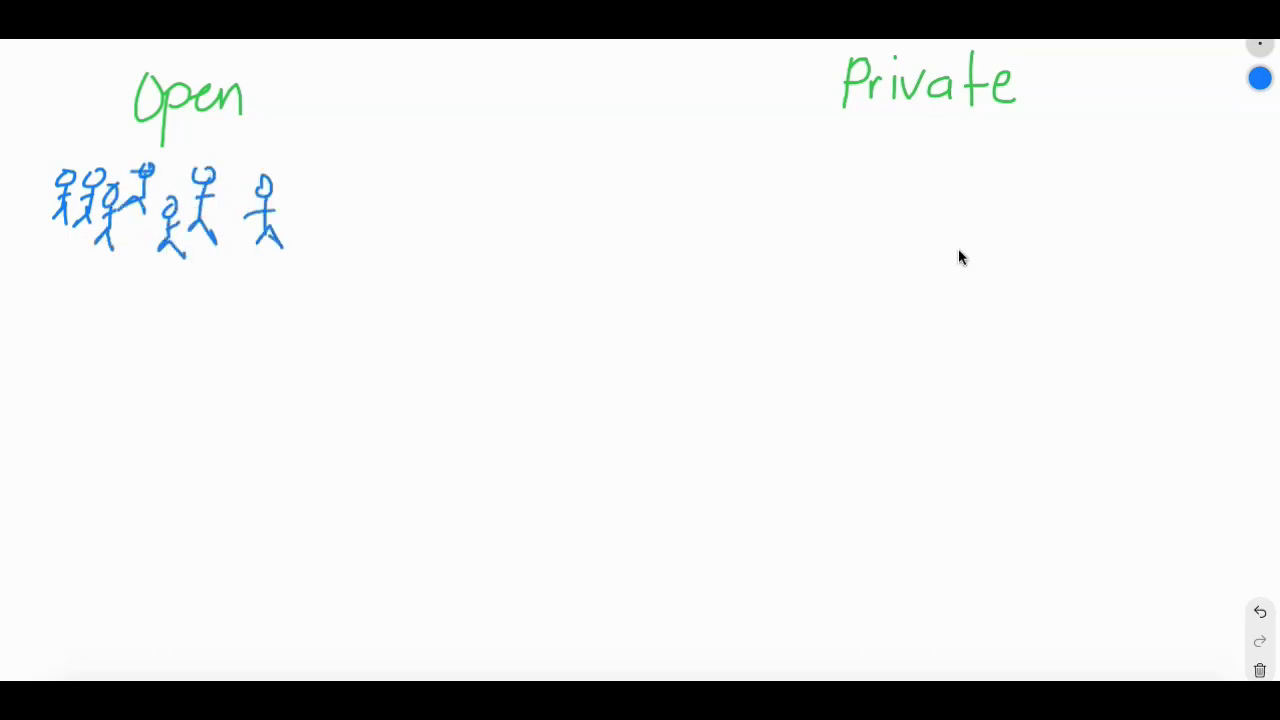
pyautogui.moveTo(866, 166)
pyautogui.mouseDown()
pyautogui.moveTo(866, 212)
pyautogui.moveTo(906, 178)
pyautogui.moveTo(904, 198)
pyautogui.mouseUp()
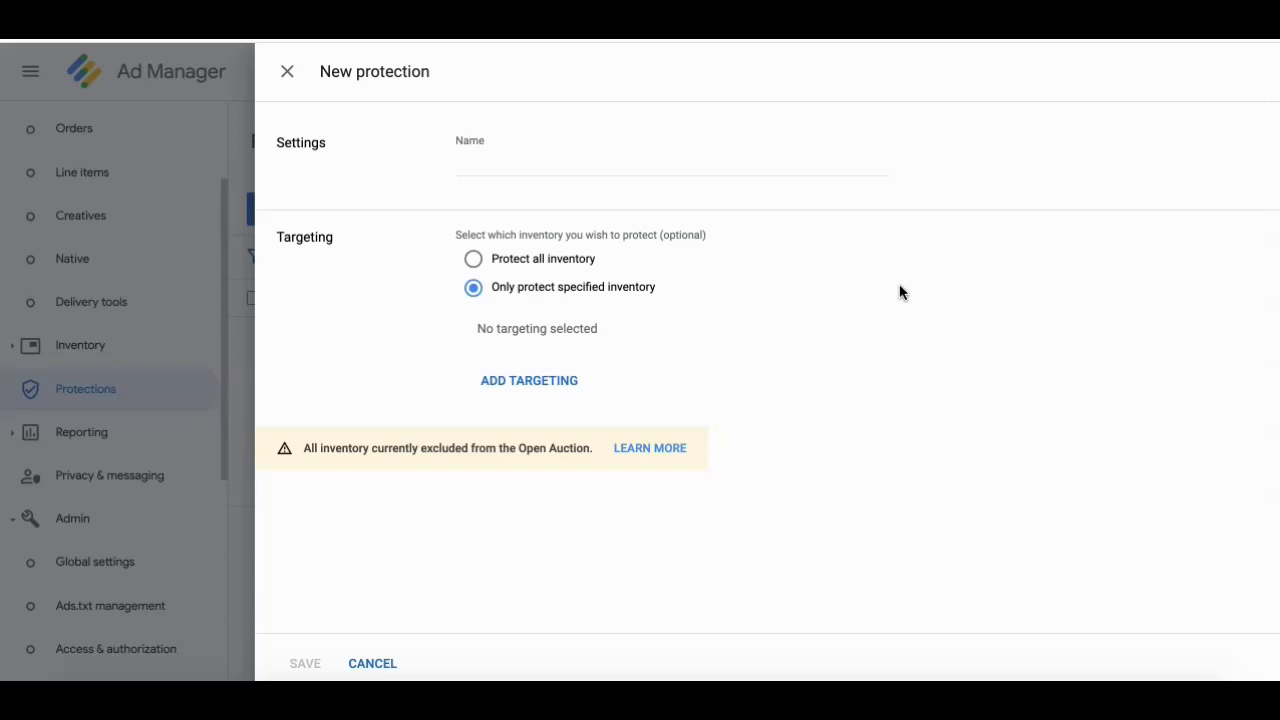
# Add Geography targeting to the inventory exclusion protection and open its location selection.
pyautogui.click(527, 365)
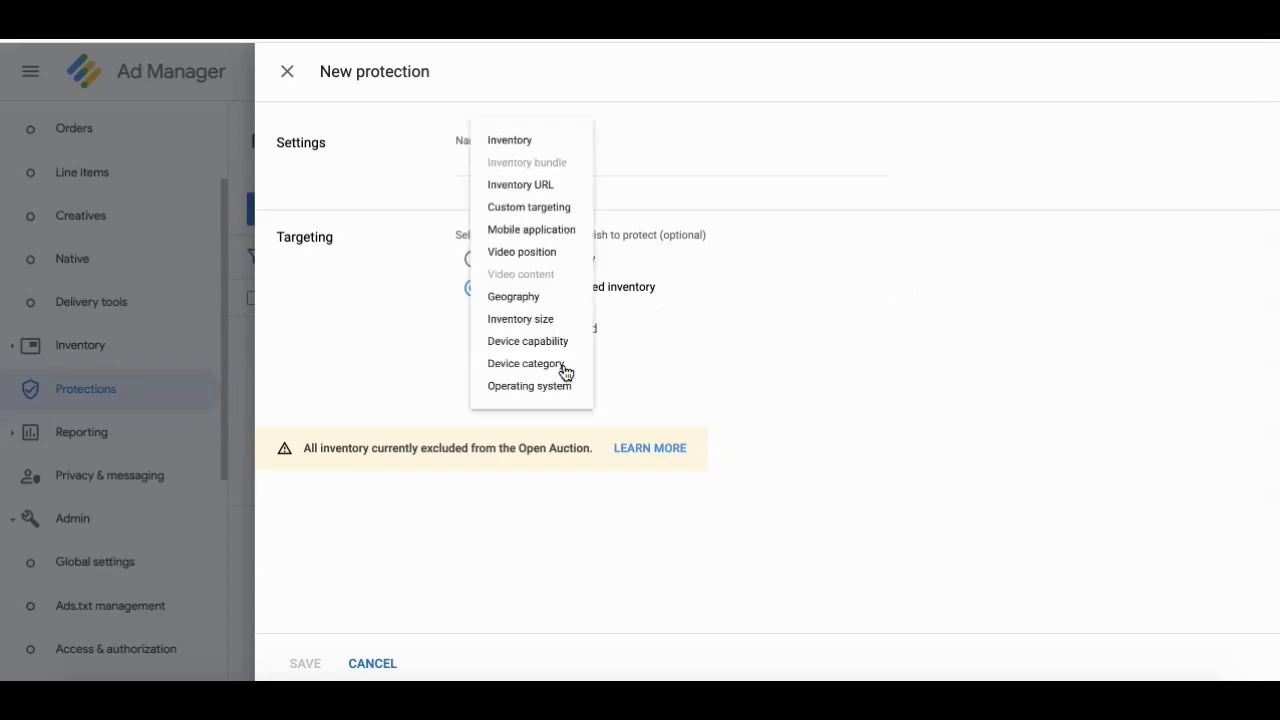
pyautogui.click(540, 268)
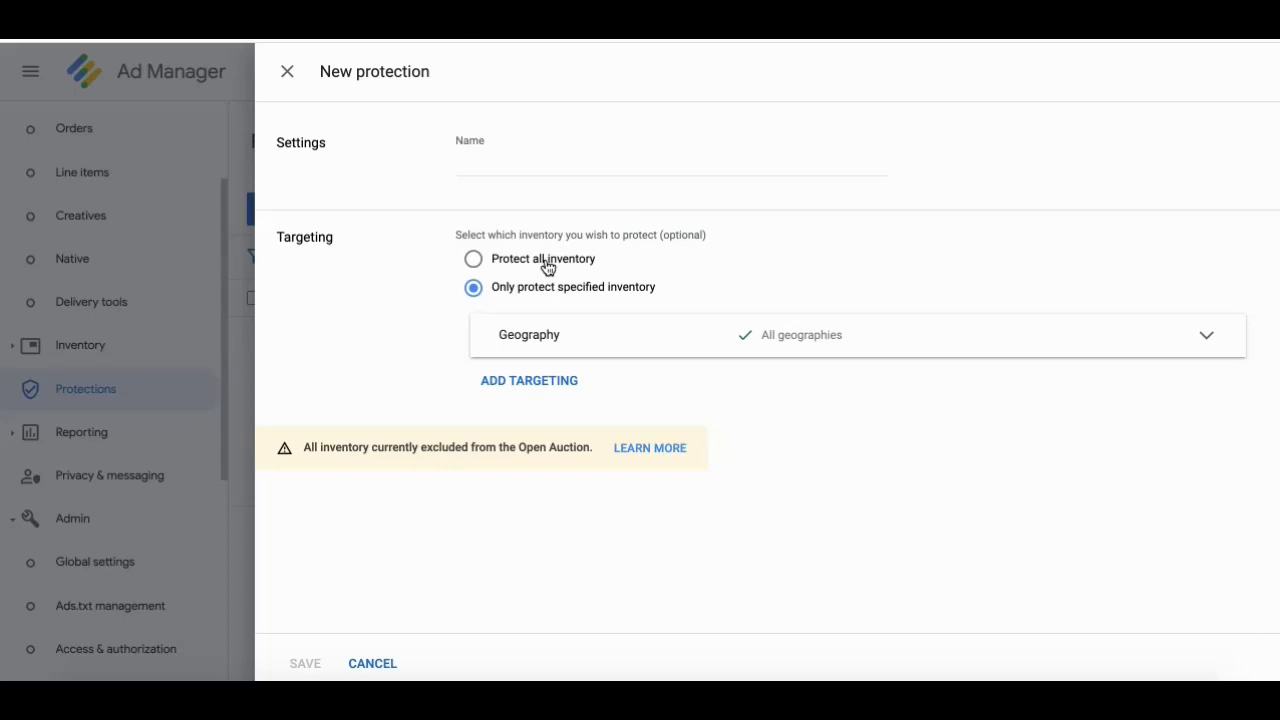
pyautogui.click(865, 345)
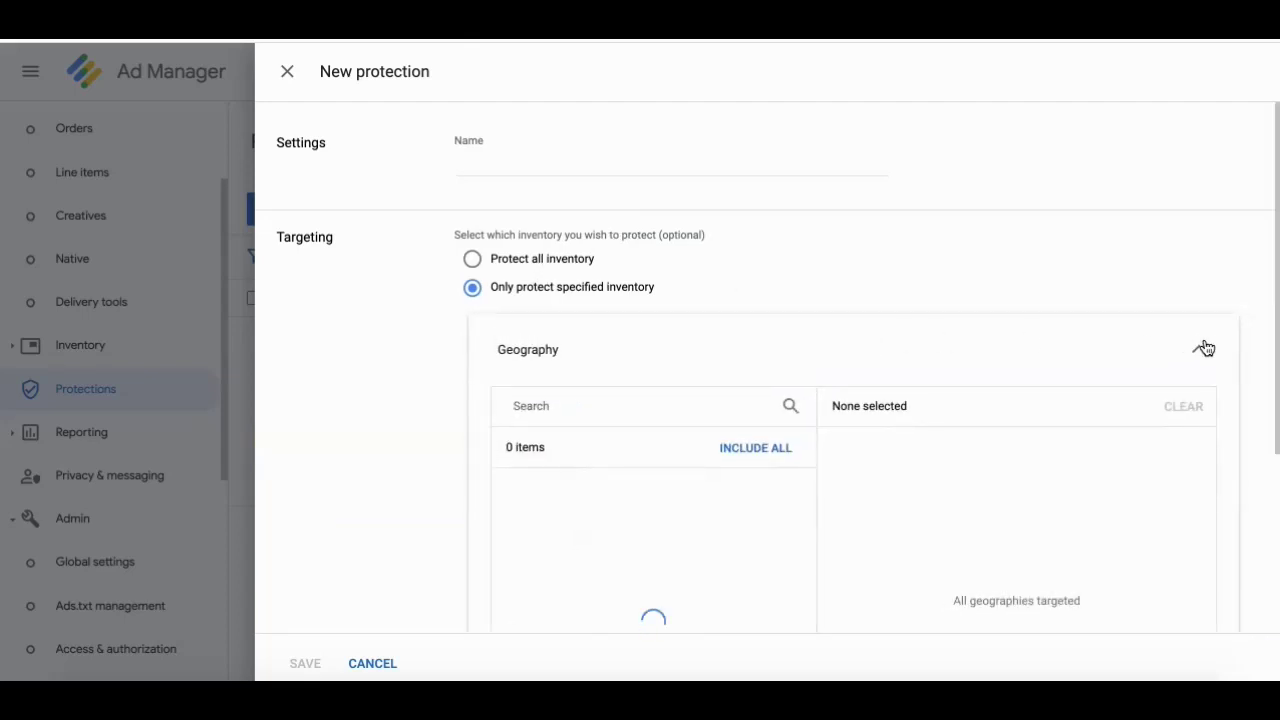